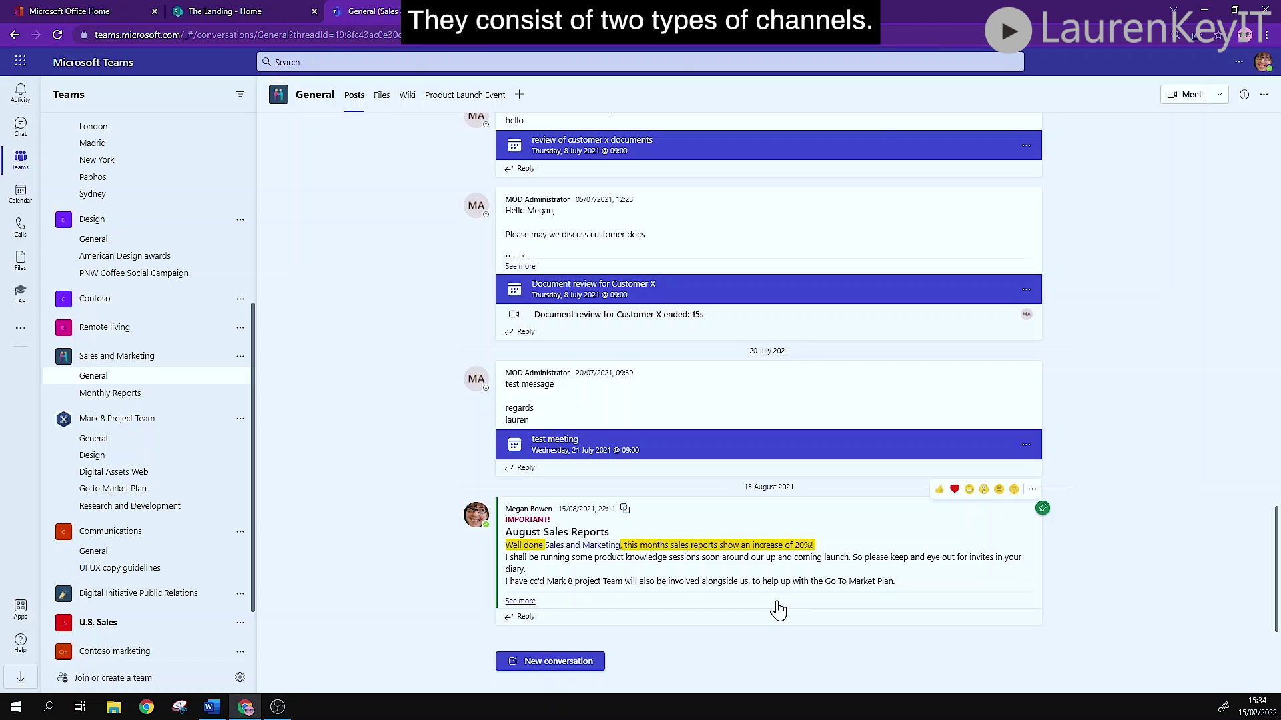
Open All company's General channel, start a new post and show its file attachment options.
scroll(138, 465, "up", 5)
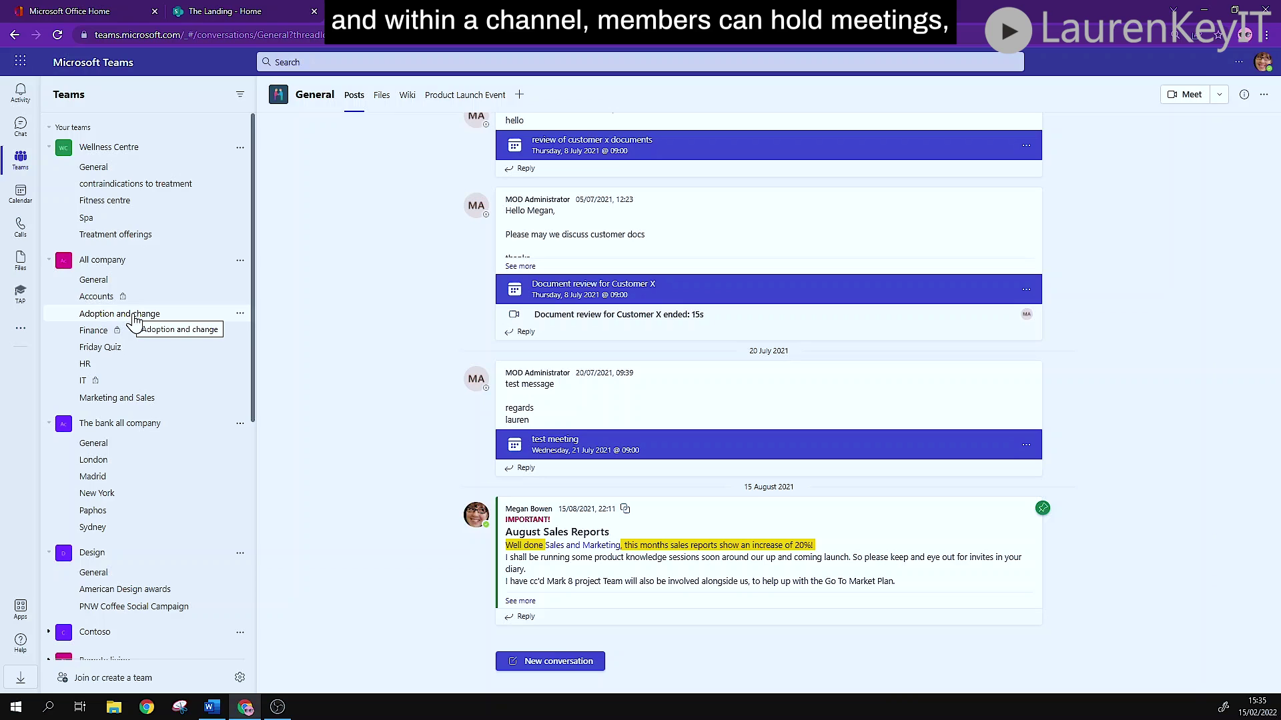
left_click(127, 280)
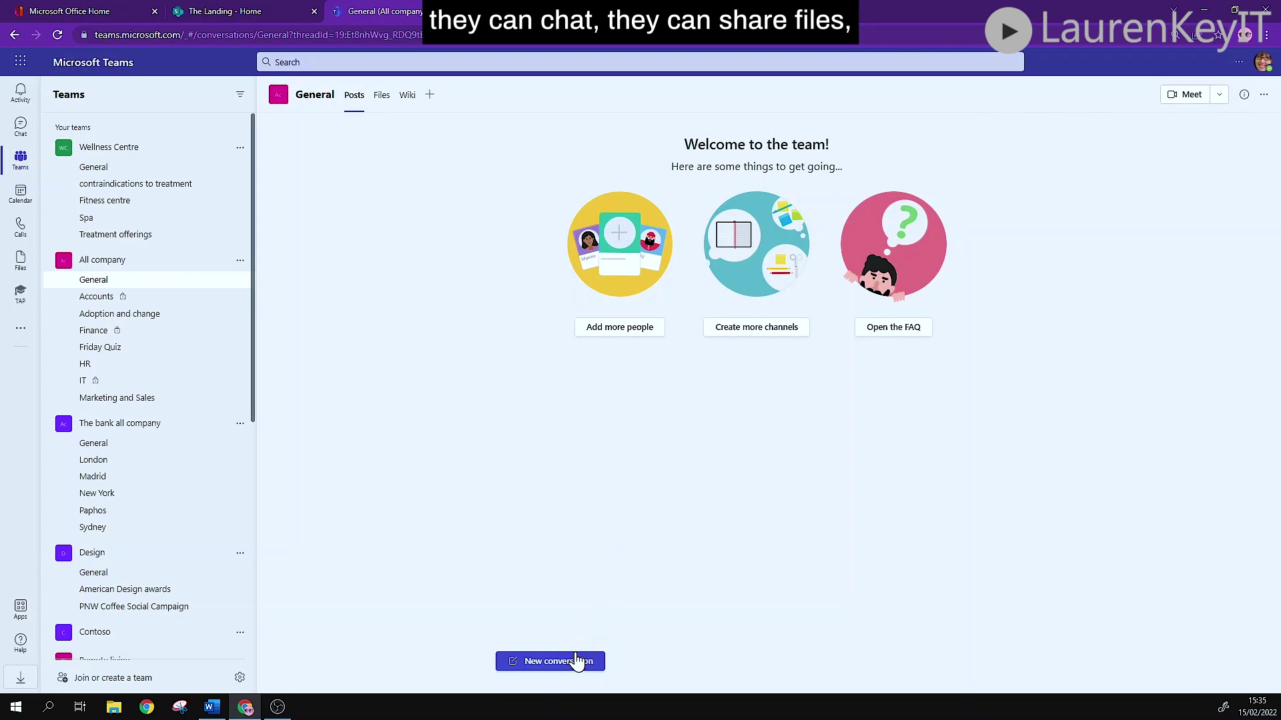
left_click(574, 662)
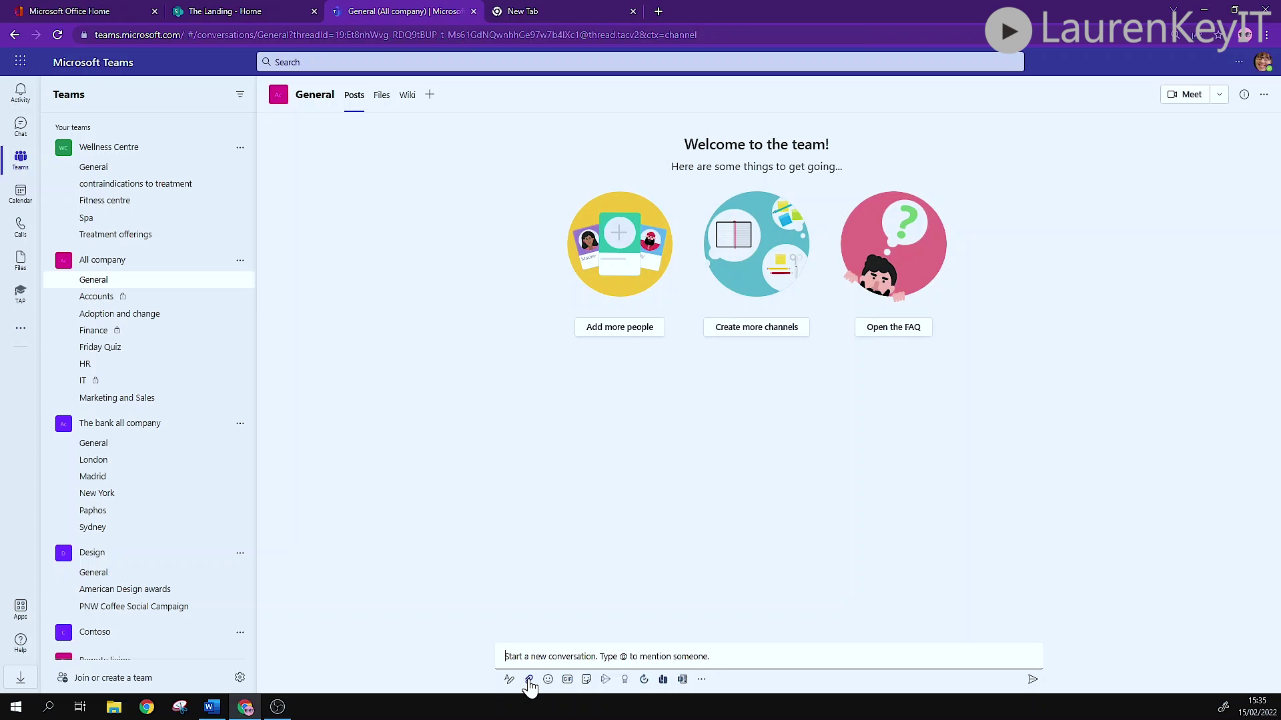
left_click(529, 681)
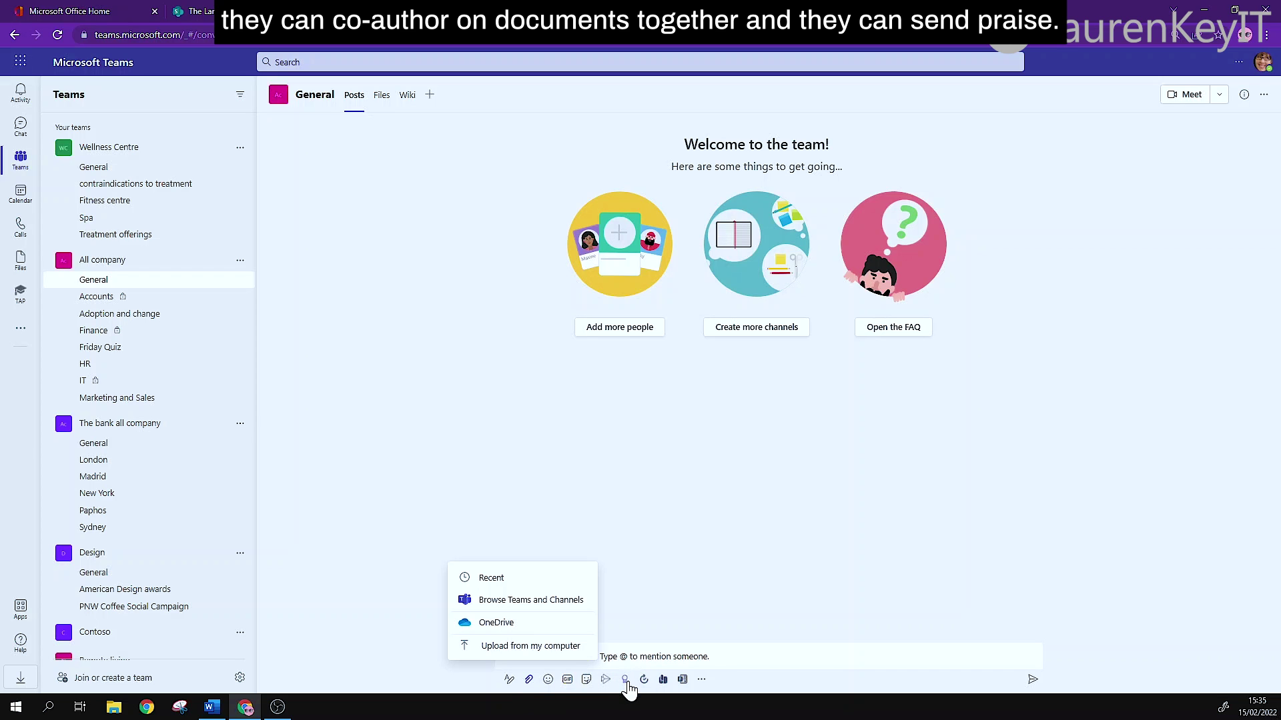
Bring up the Praise badges for the draft post, then close them without sending.
left_click(627, 681)
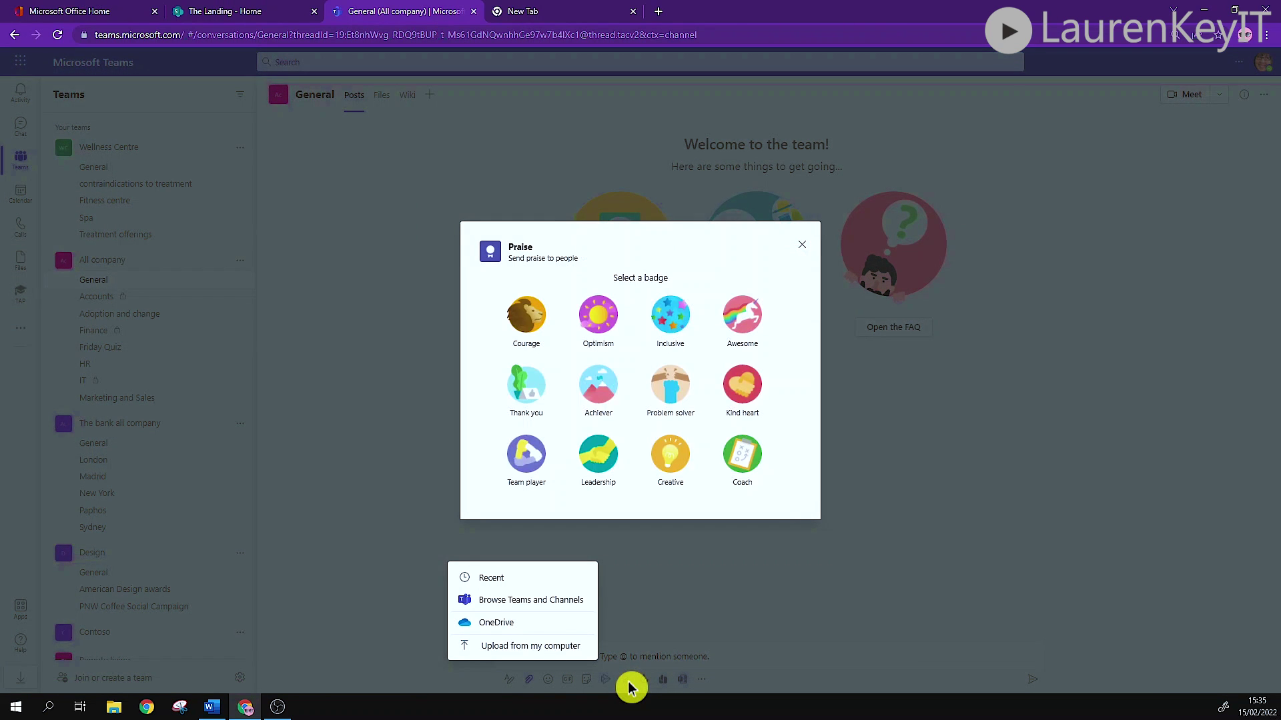
left_click(802, 246)
left_click(808, 248)
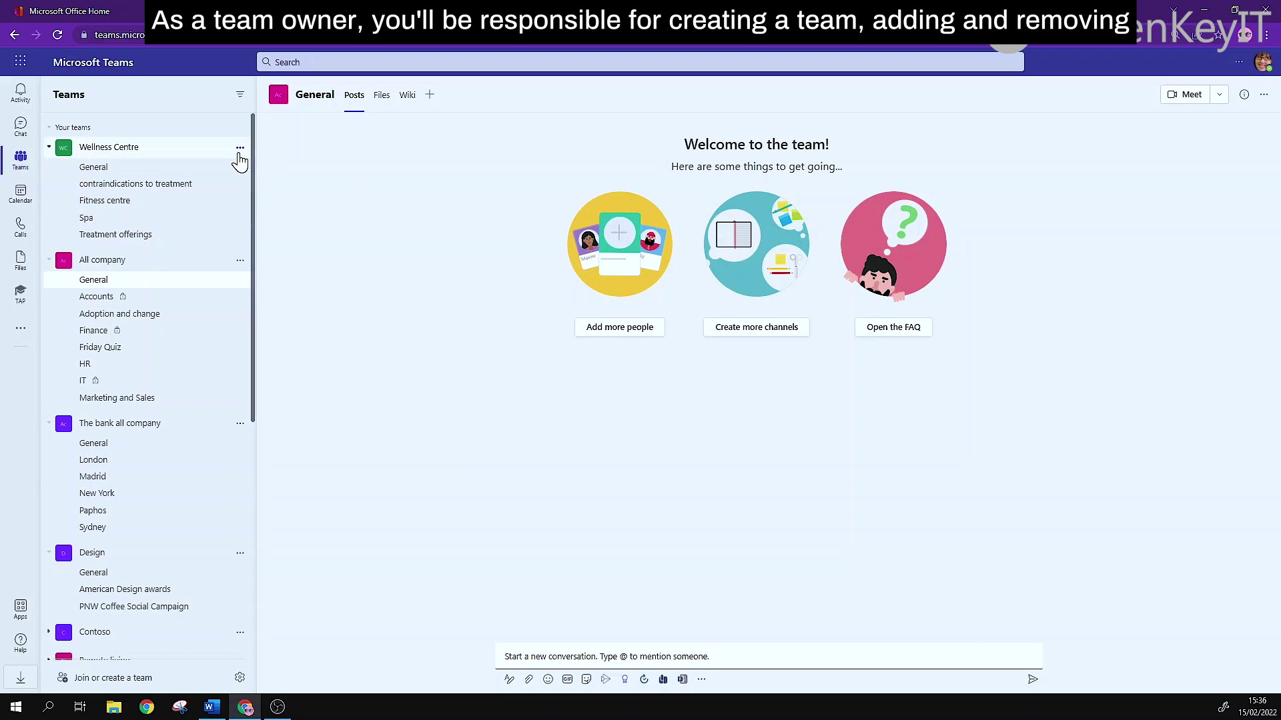
Open Wellness Centre's Manage team page to review its 2 owners and 5 members and guests.
left_click(239, 151)
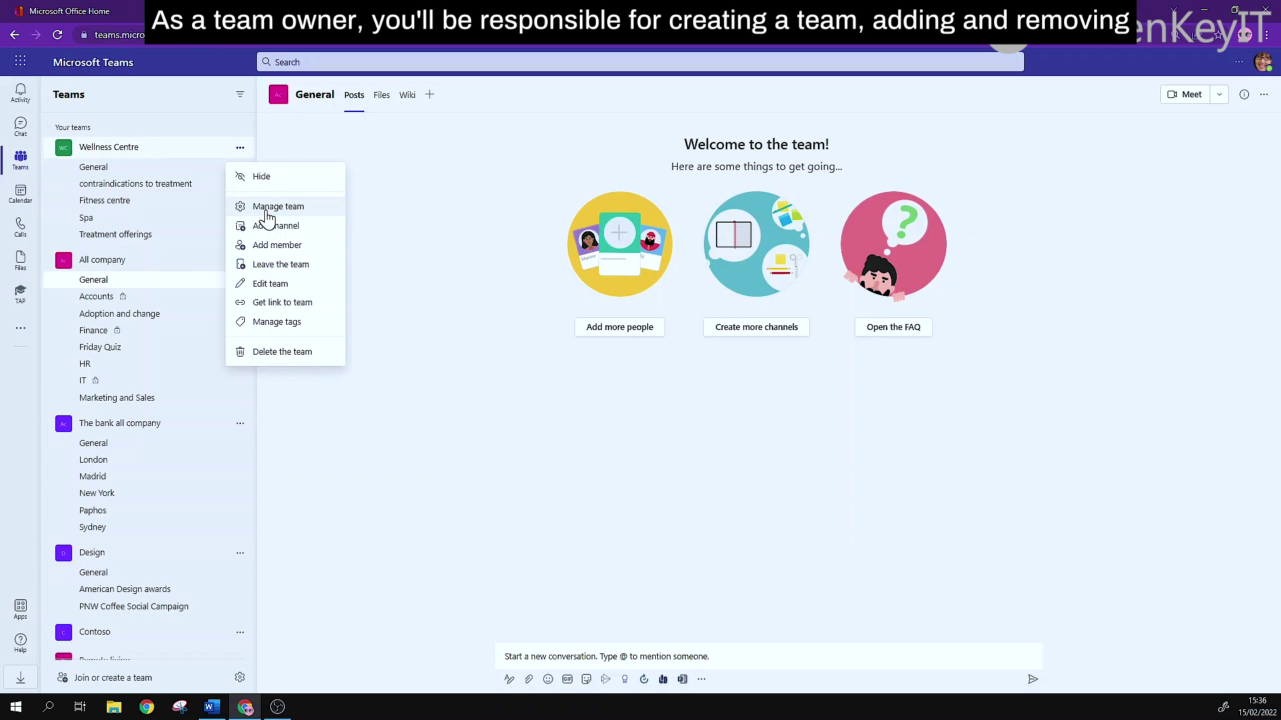
left_click(266, 208)
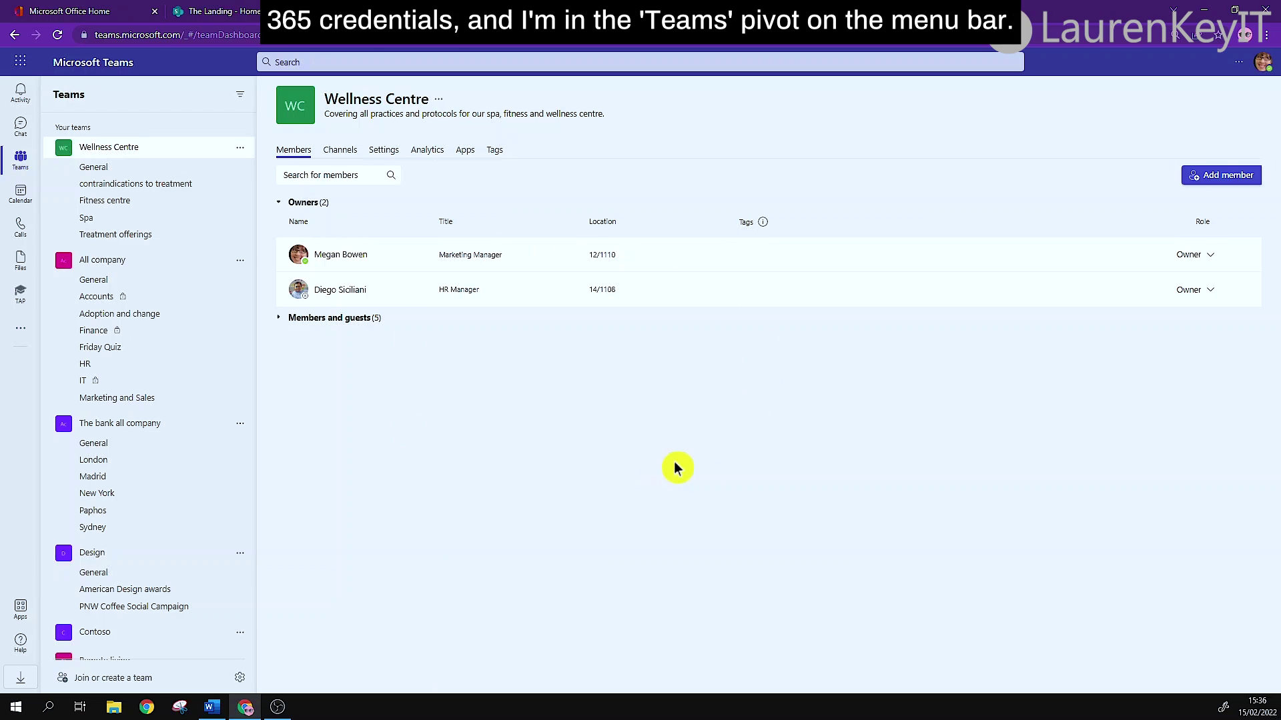
left_click(1263, 67)
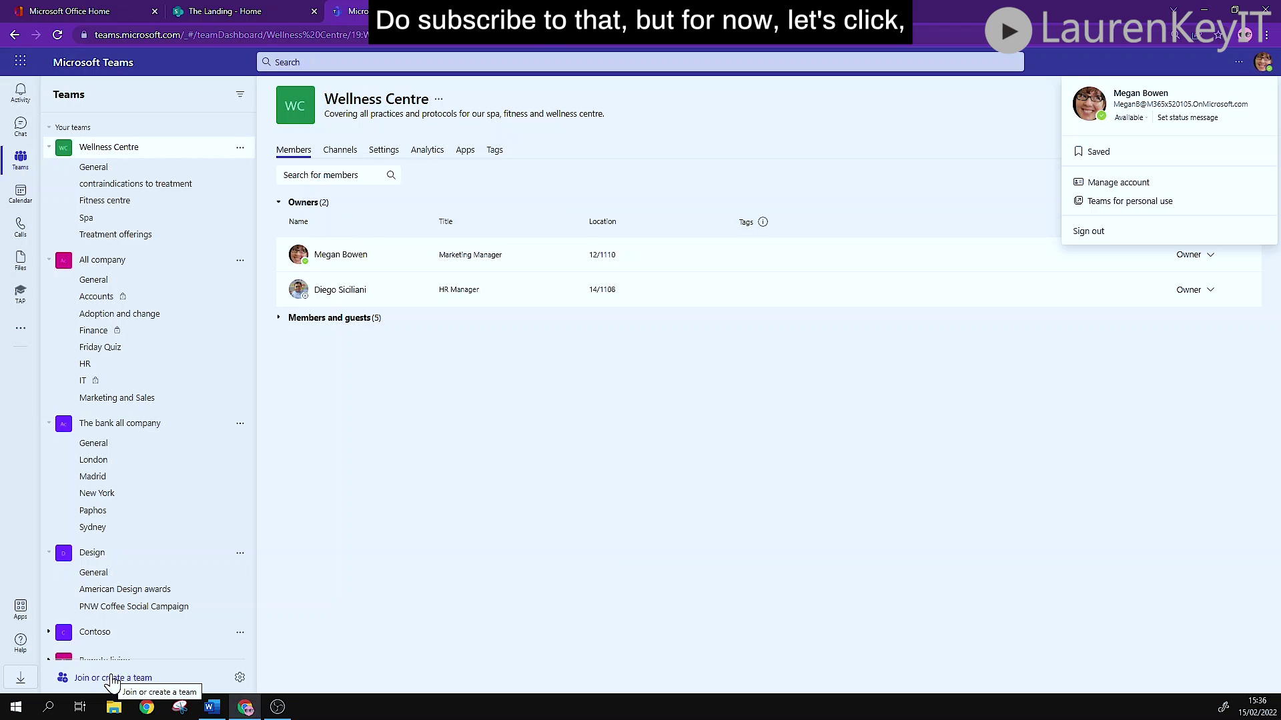
Start creating a new team from scratch after browsing the team templates.
left_click(111, 678)
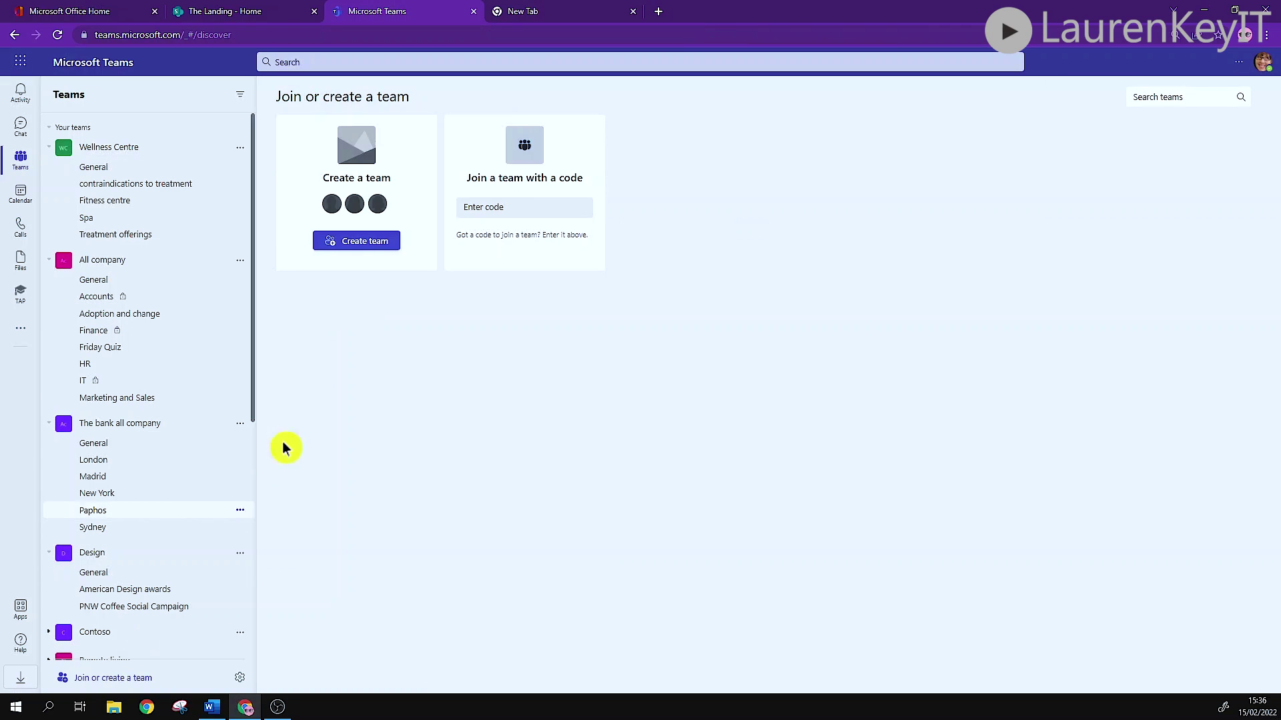
left_click(358, 241)
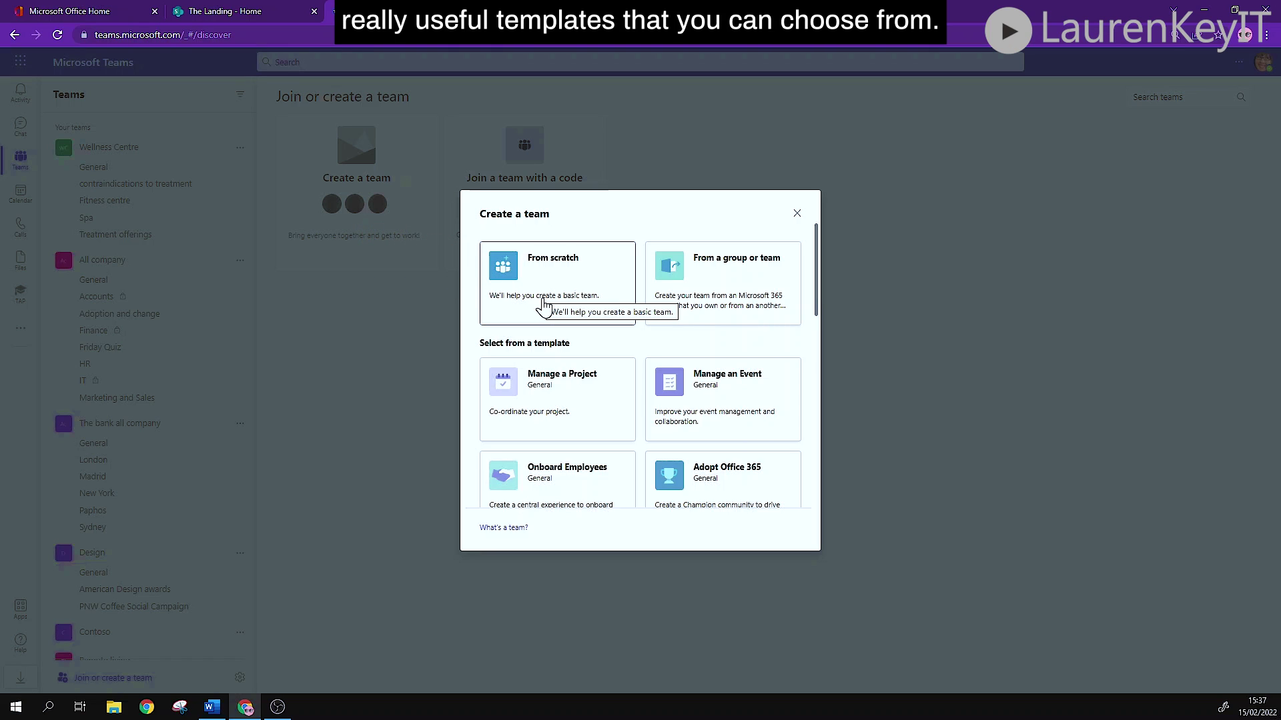
scroll(574, 401, "down", 3)
scroll(577, 400, "down", 1)
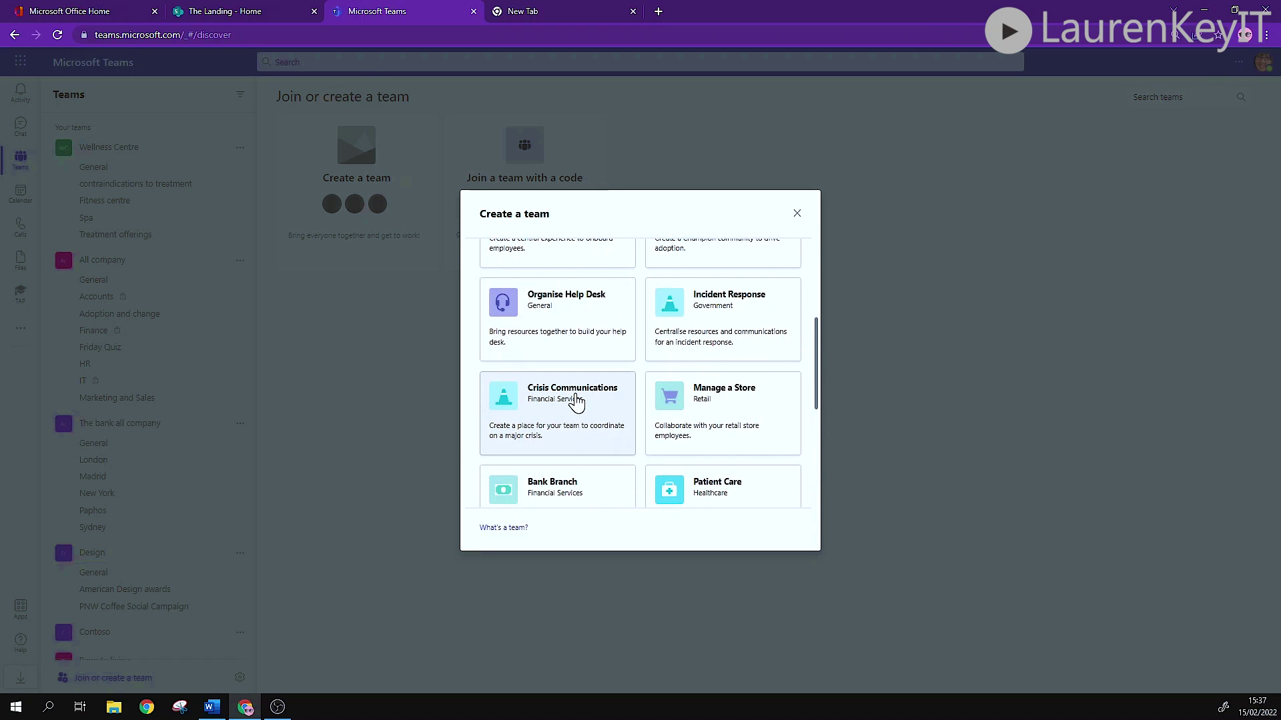
scroll(576, 400, "up", 4)
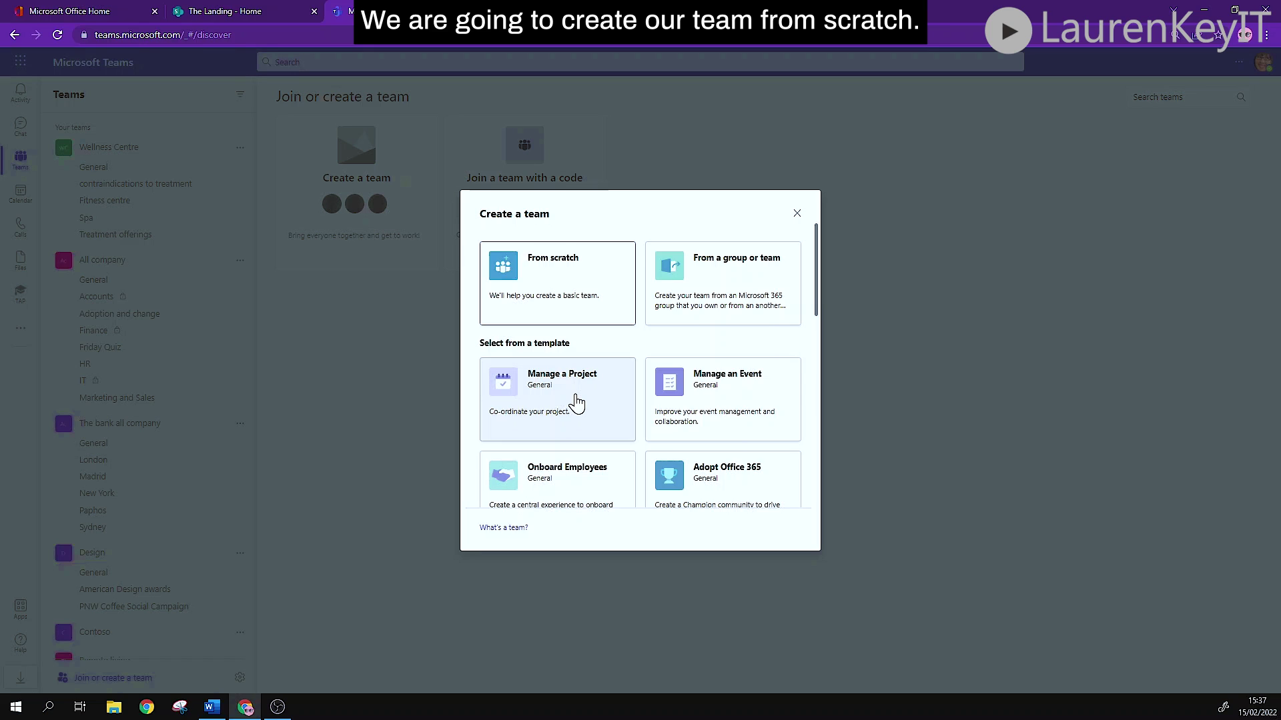
left_click(572, 309)
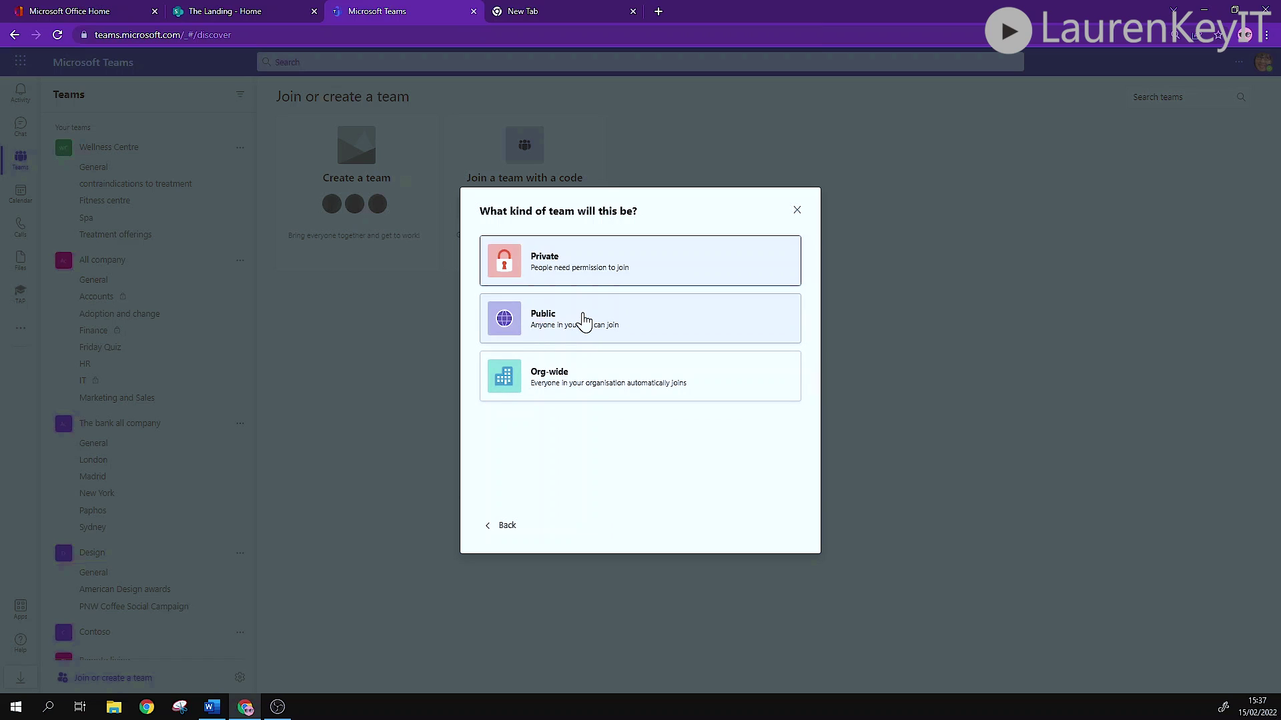
Create public team 'Festival Planning' described as 'Festival X being hosted in Summer 2022'.
left_click(586, 320)
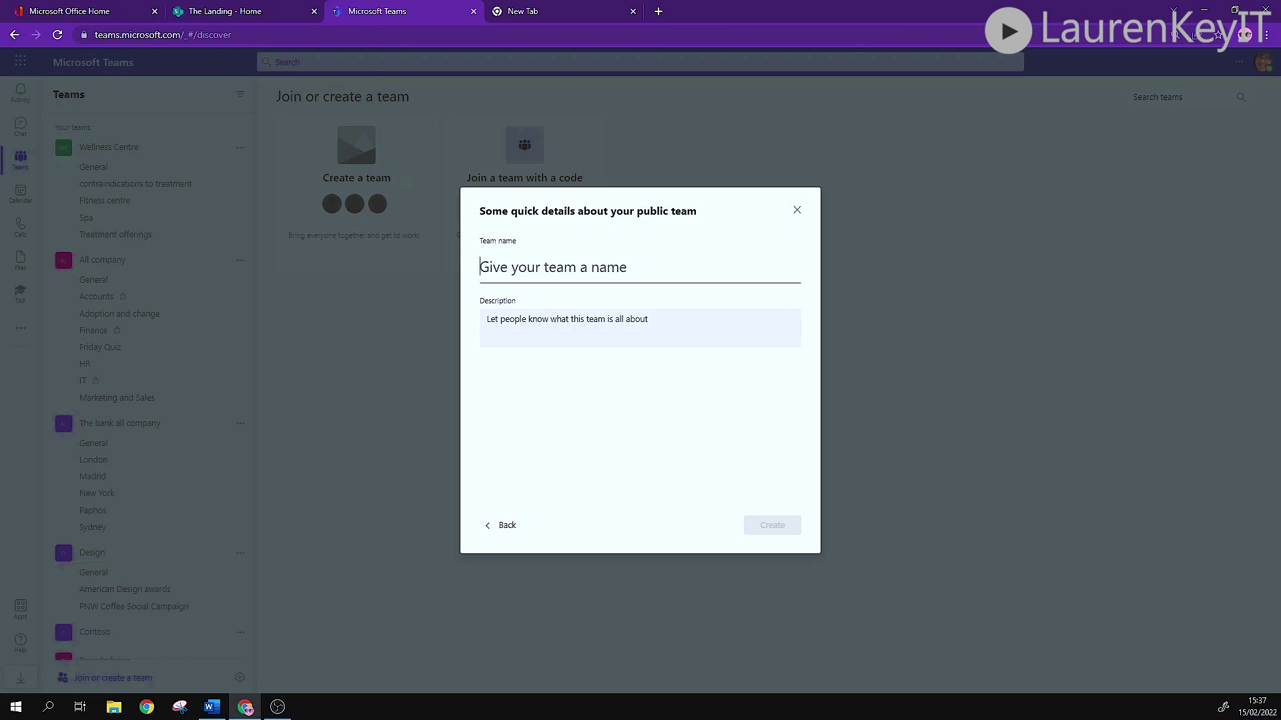
type("Festival")
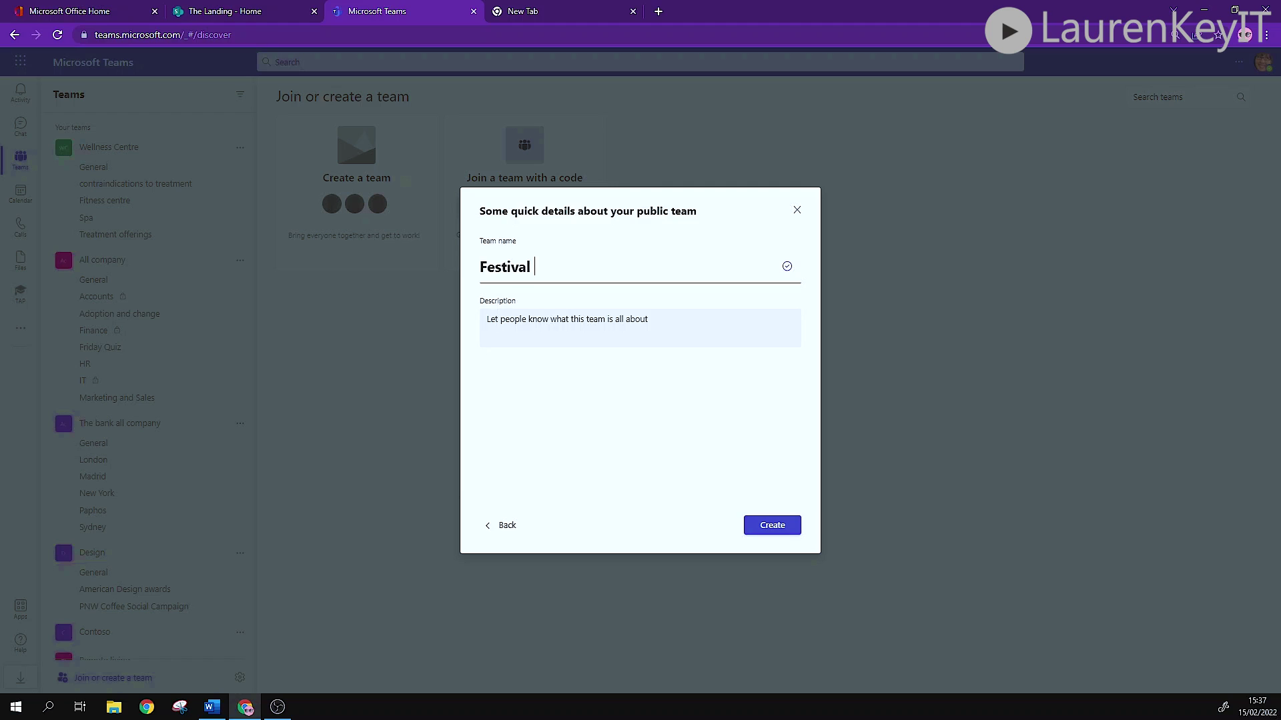
type(" Planning")
key("Tab")
type("Festiv")
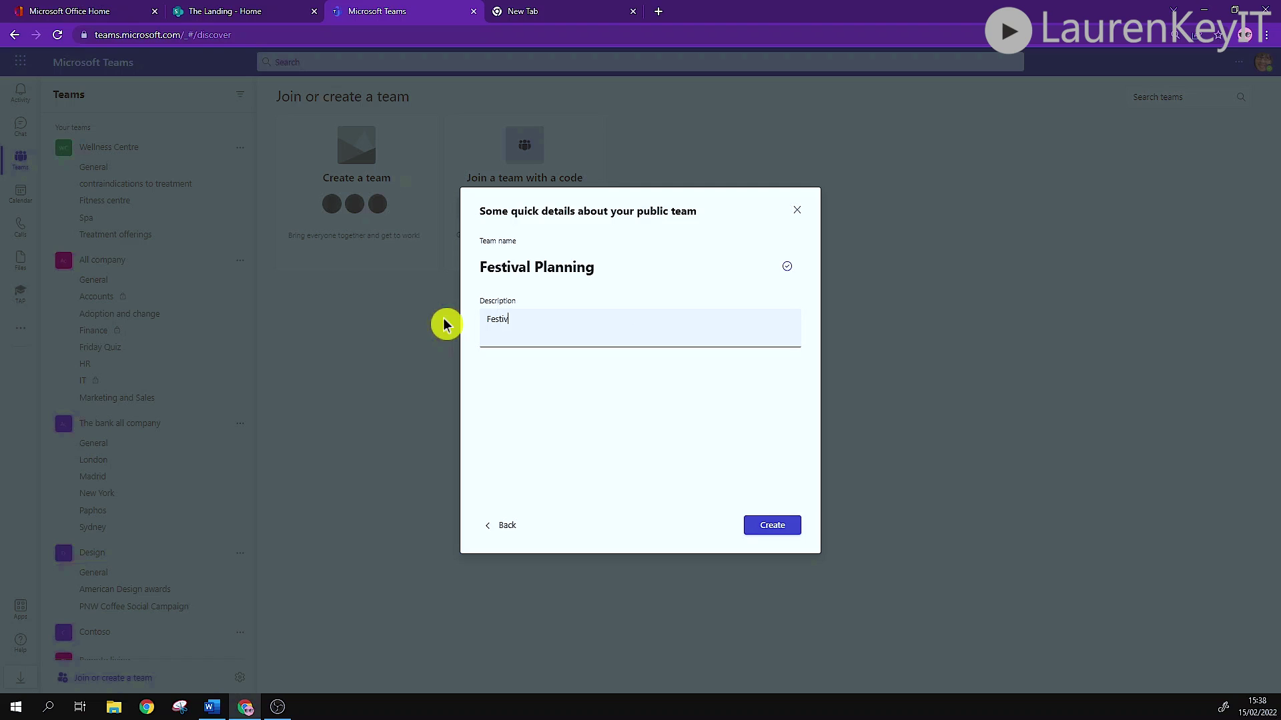
type("al X being hosted in Summer 2022")
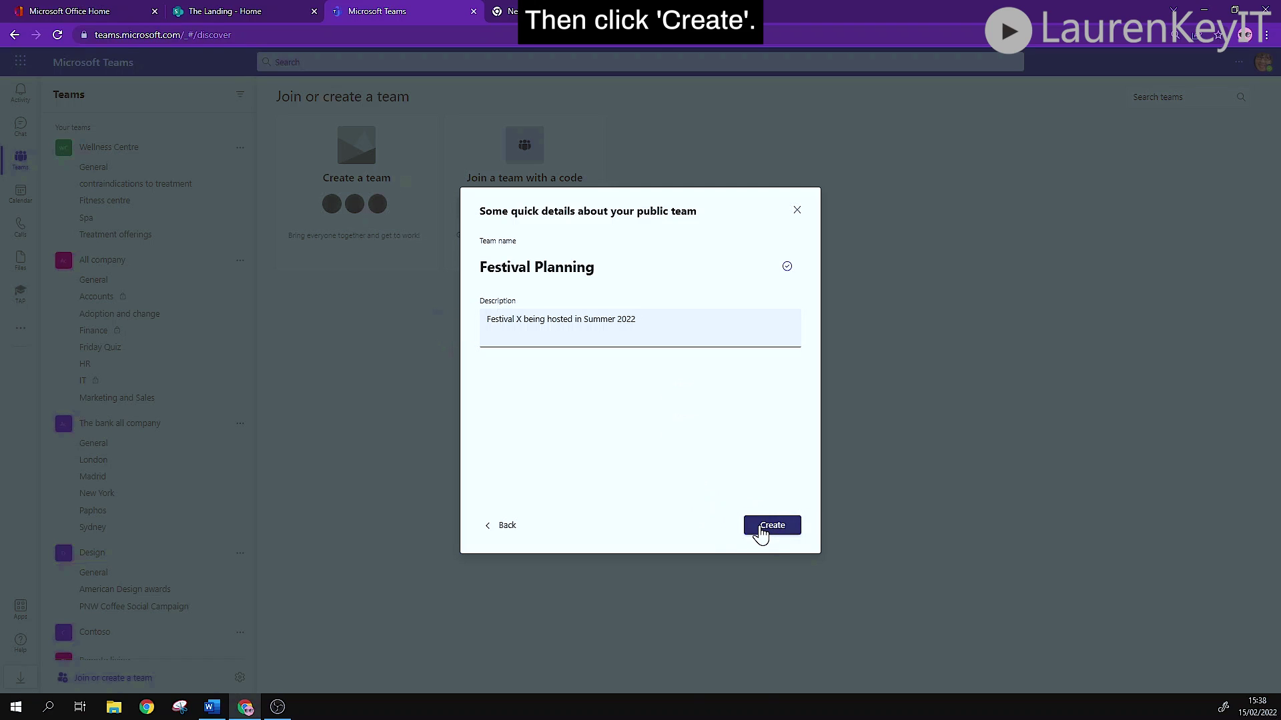
left_click(761, 532)
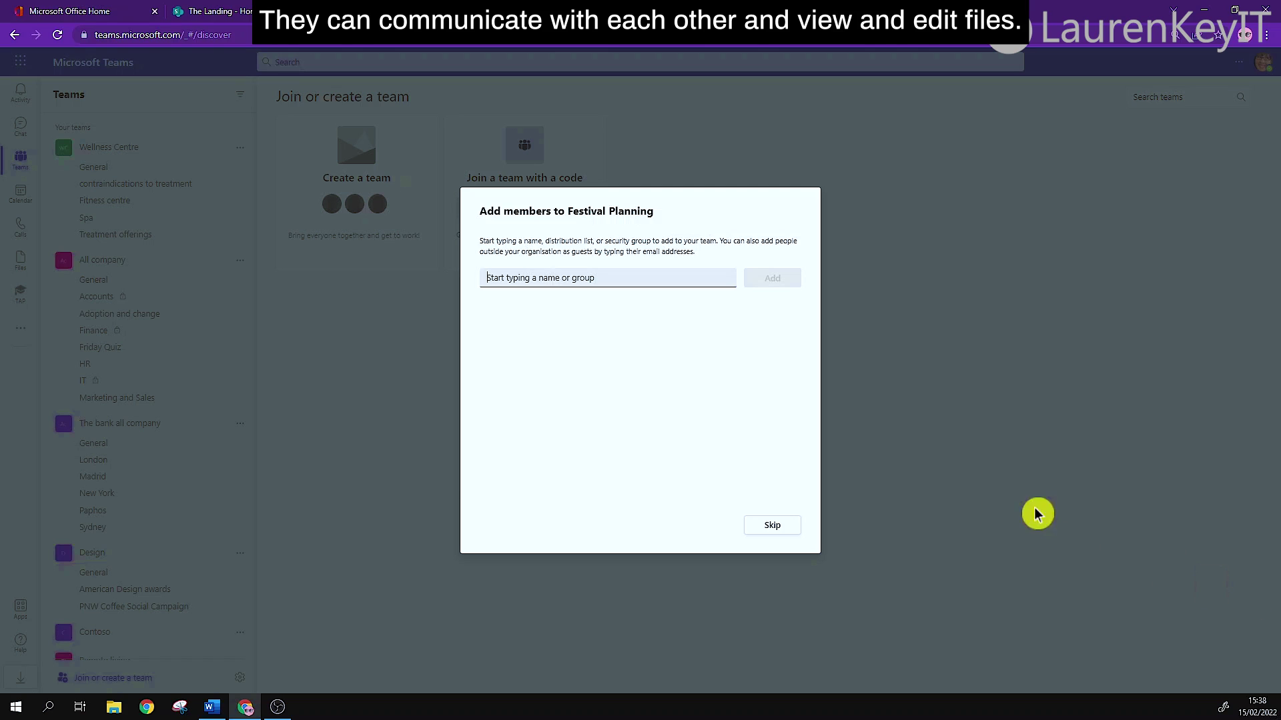
Add the director and the senior engineer as Festival Planning members.
type("lee gu")
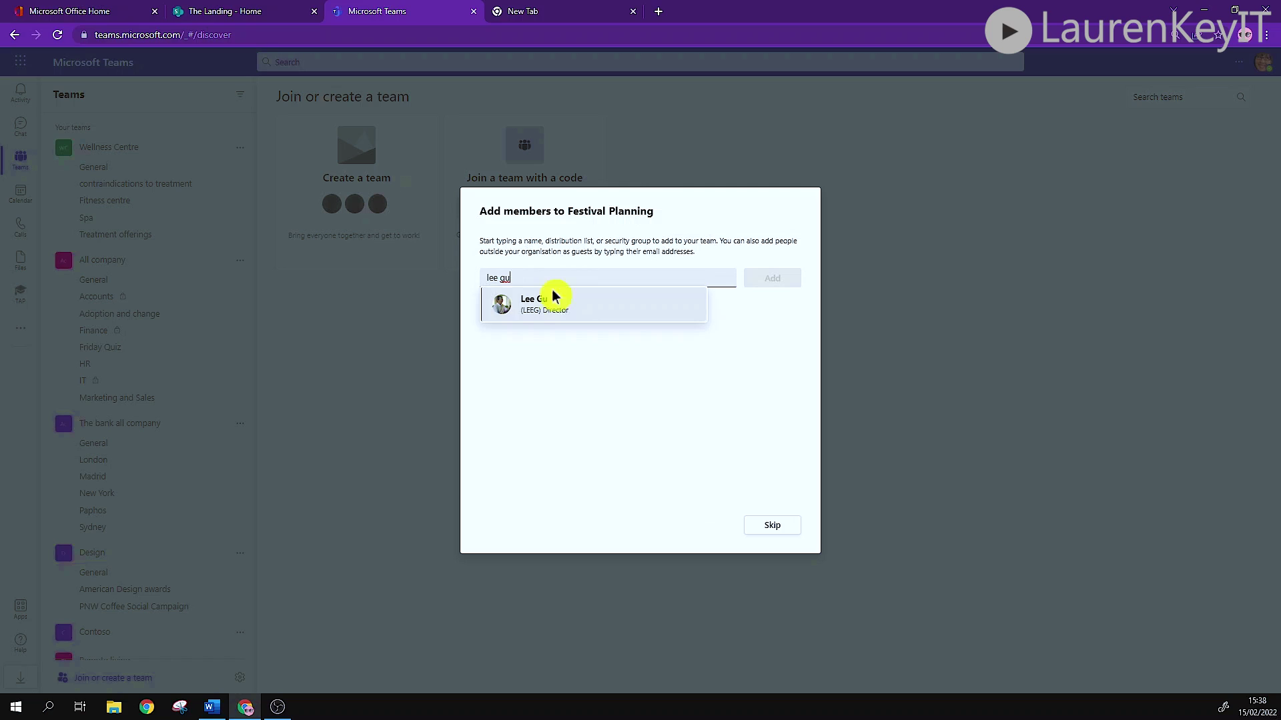
left_click(552, 300)
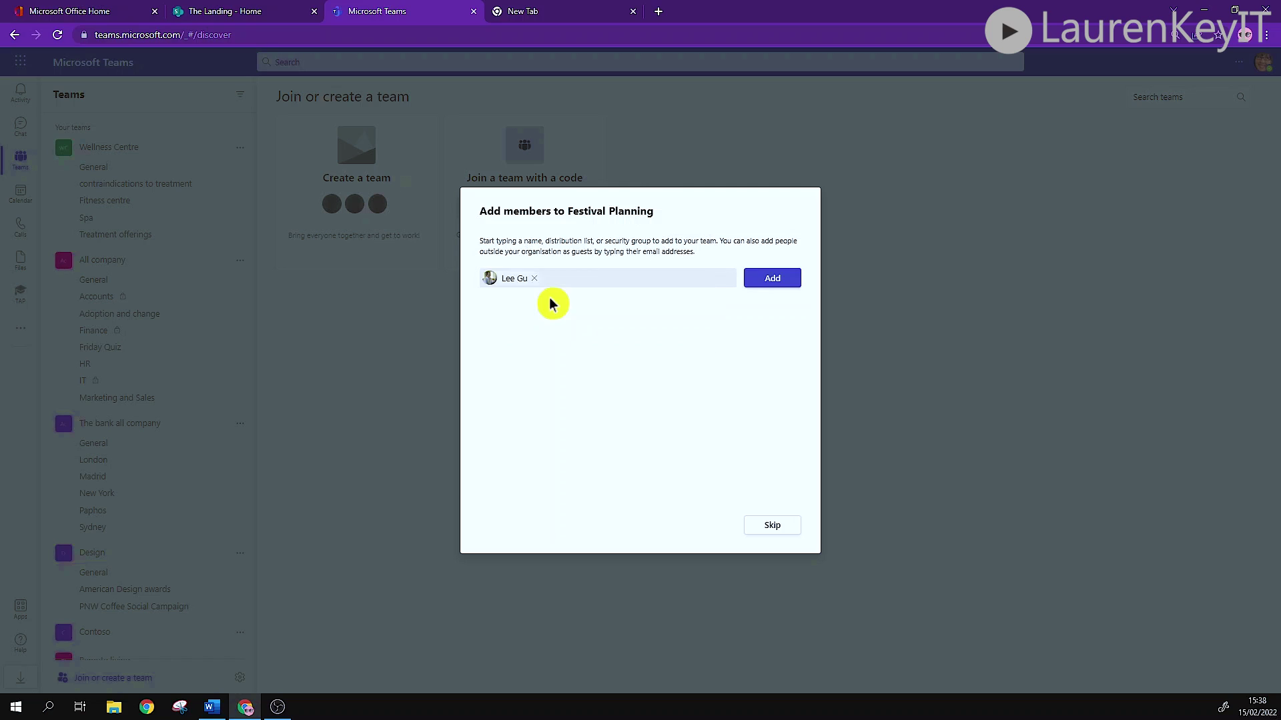
left_click(757, 281)
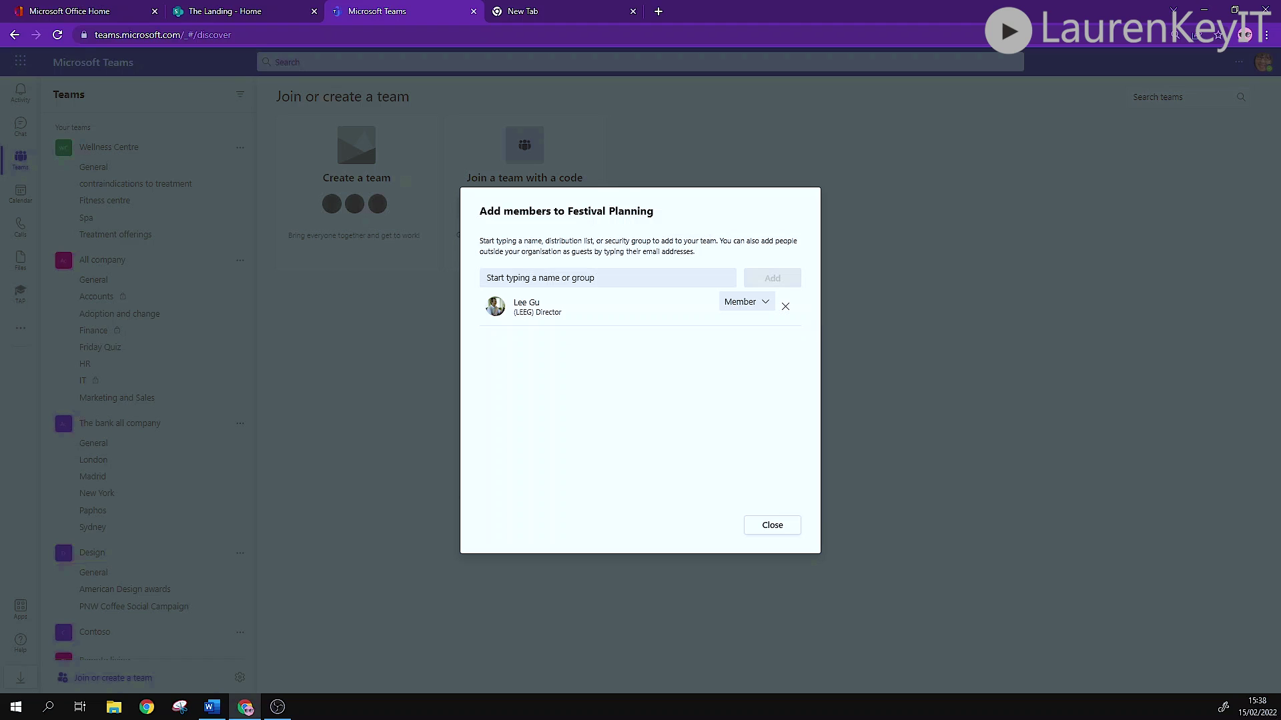
type("johan")
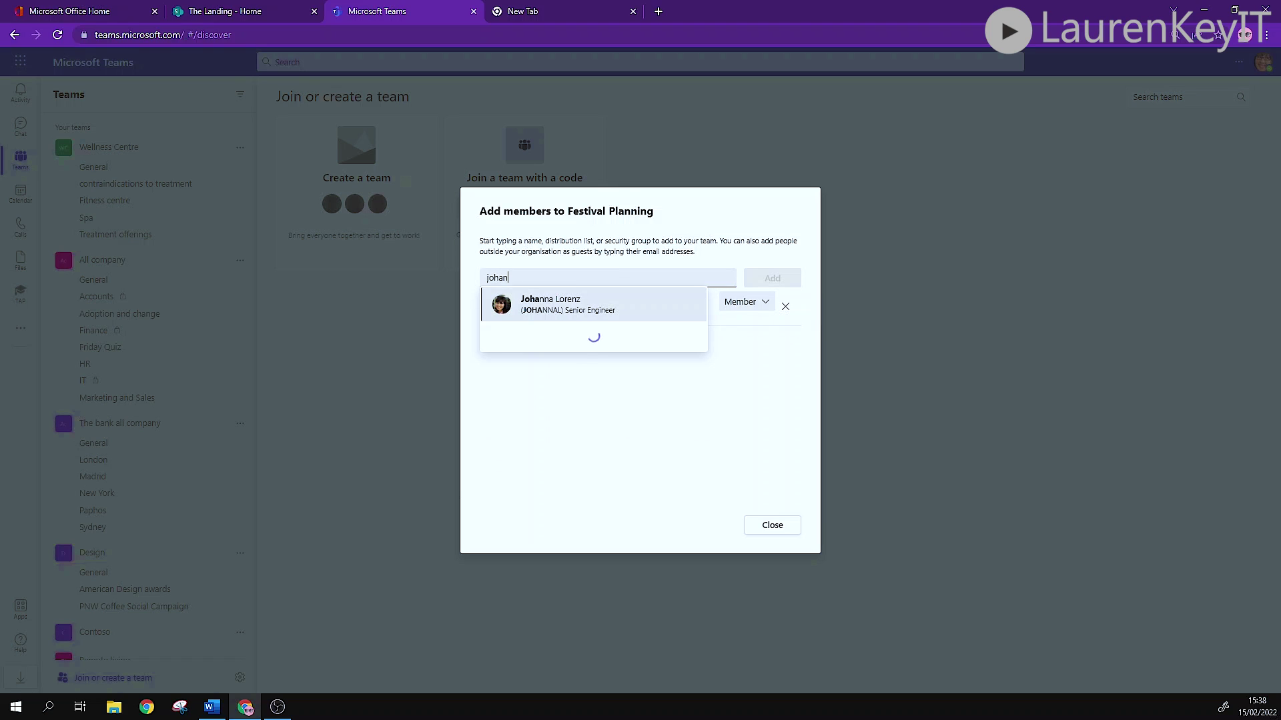
left_click(609, 297)
left_click(774, 279)
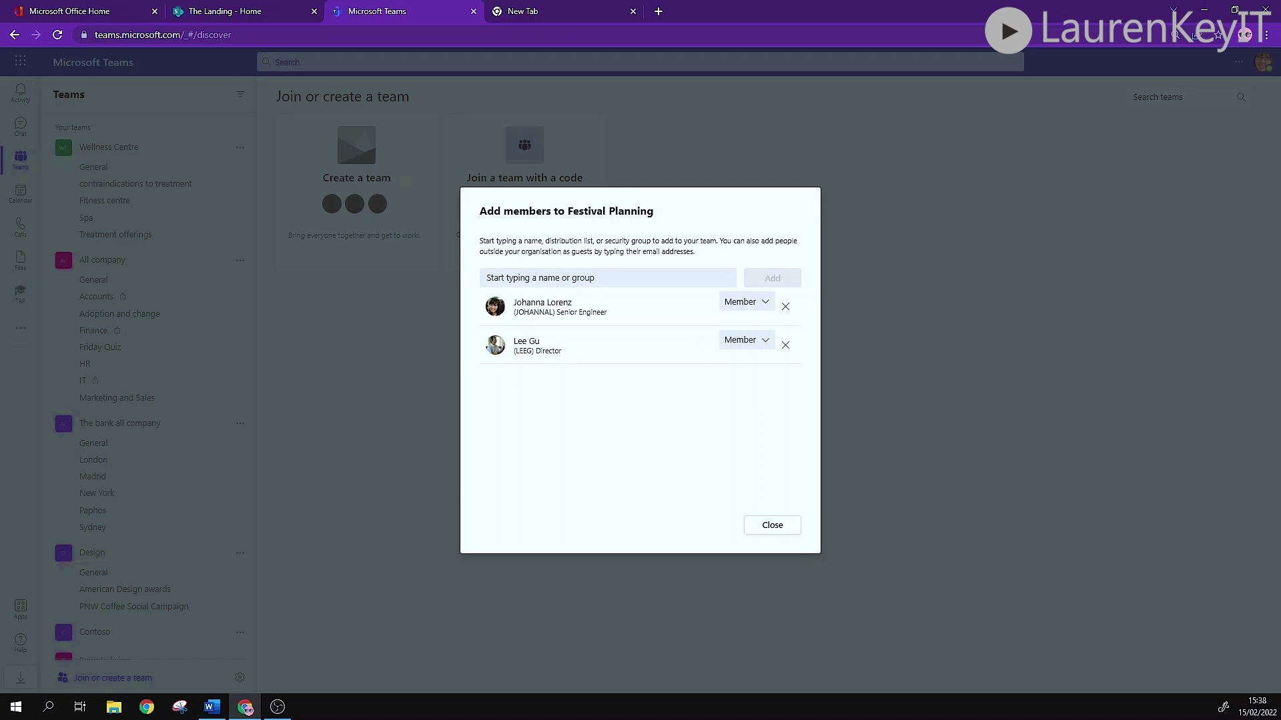
Add a third colleague with the Owner role and close the Add members dialog.
type("is")
key("Return")
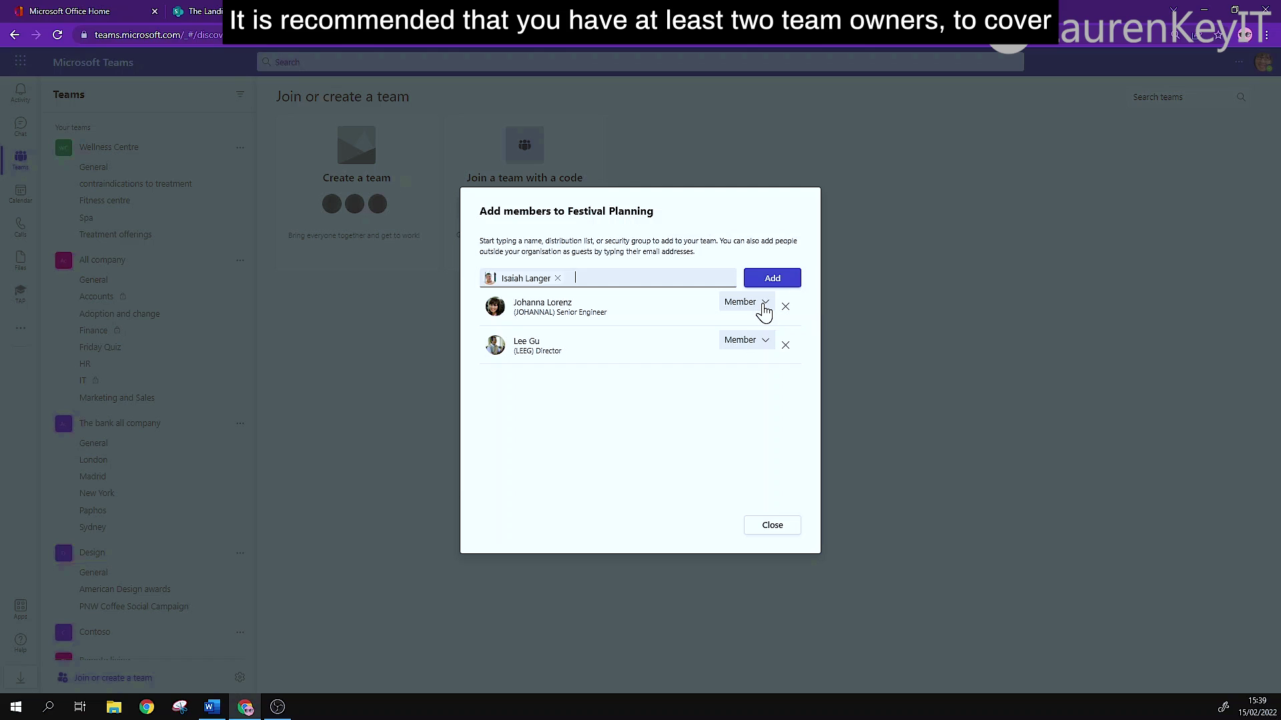
left_click(764, 304)
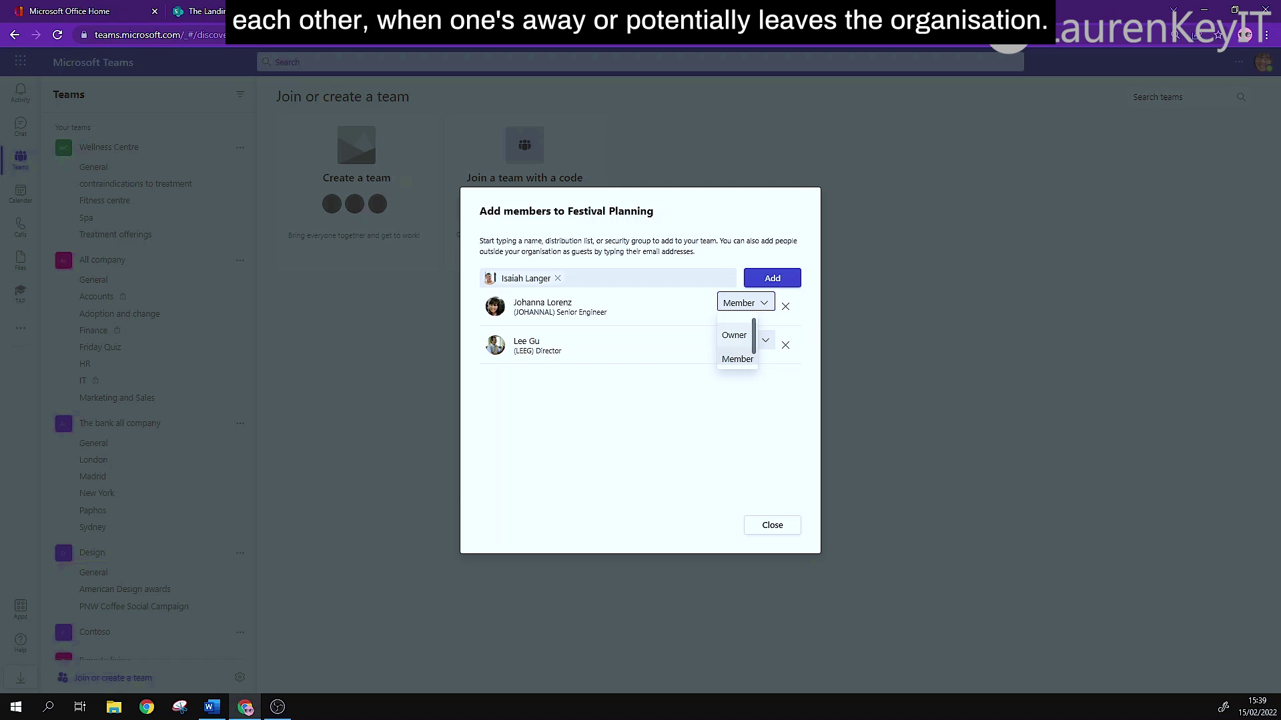
left_click(738, 346)
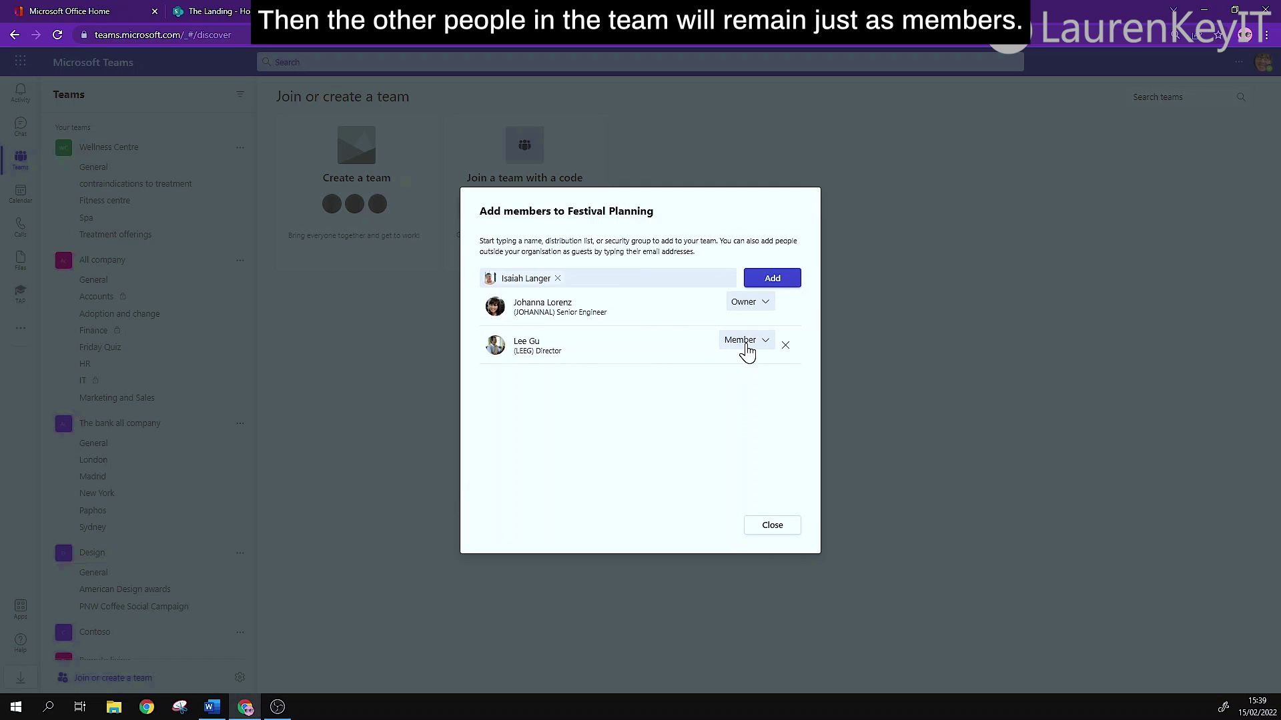
left_click(778, 280)
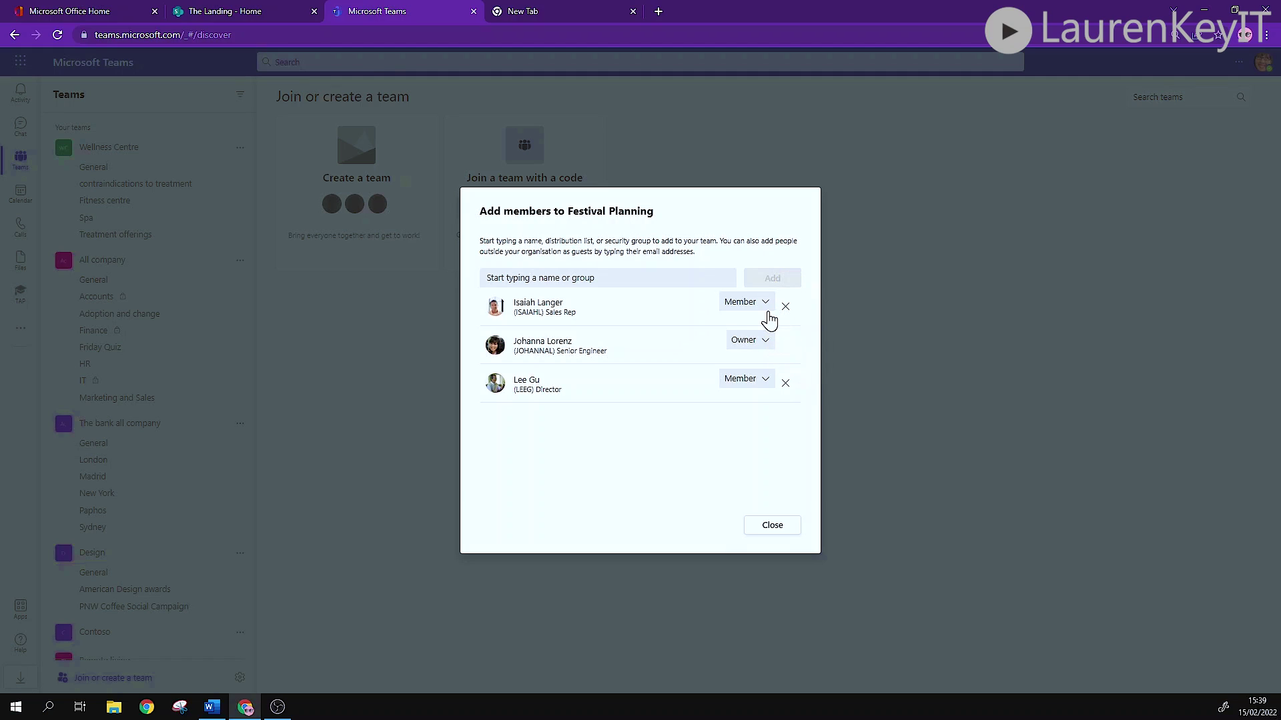
left_click(779, 528)
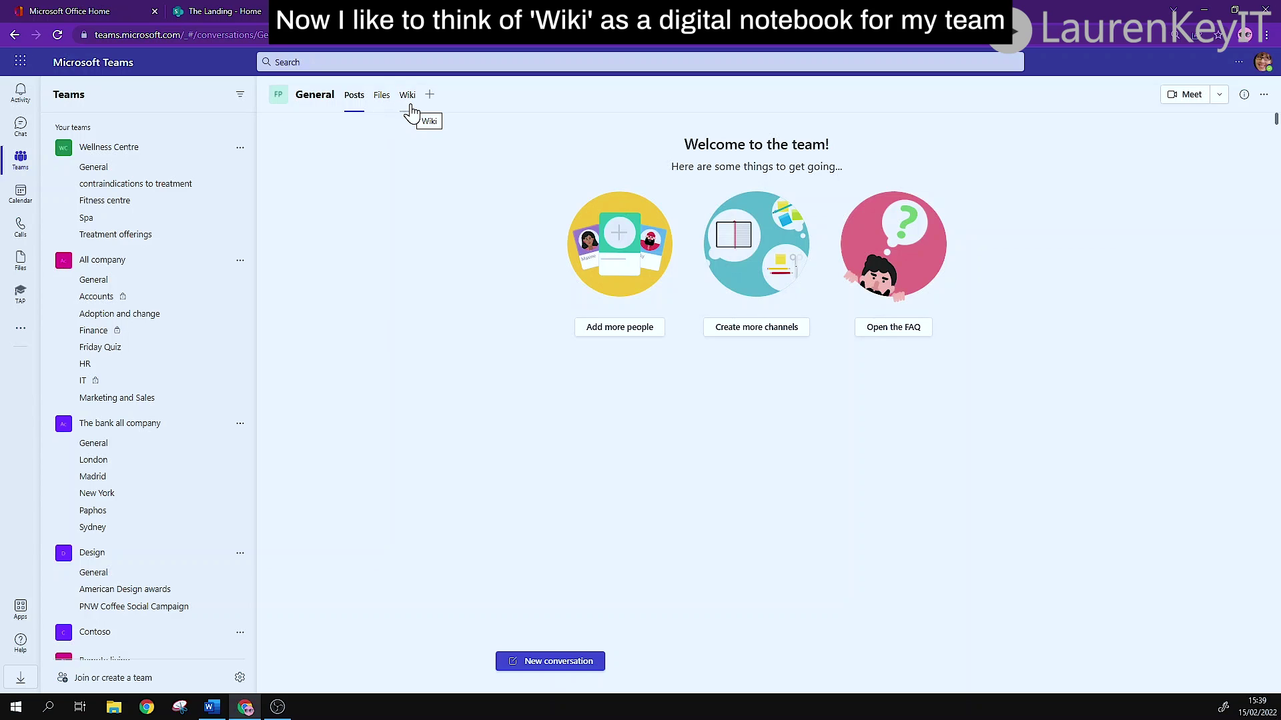
View the General channel's Wiki tab, then scroll the teams list down to Festival Planning.
left_click(408, 96)
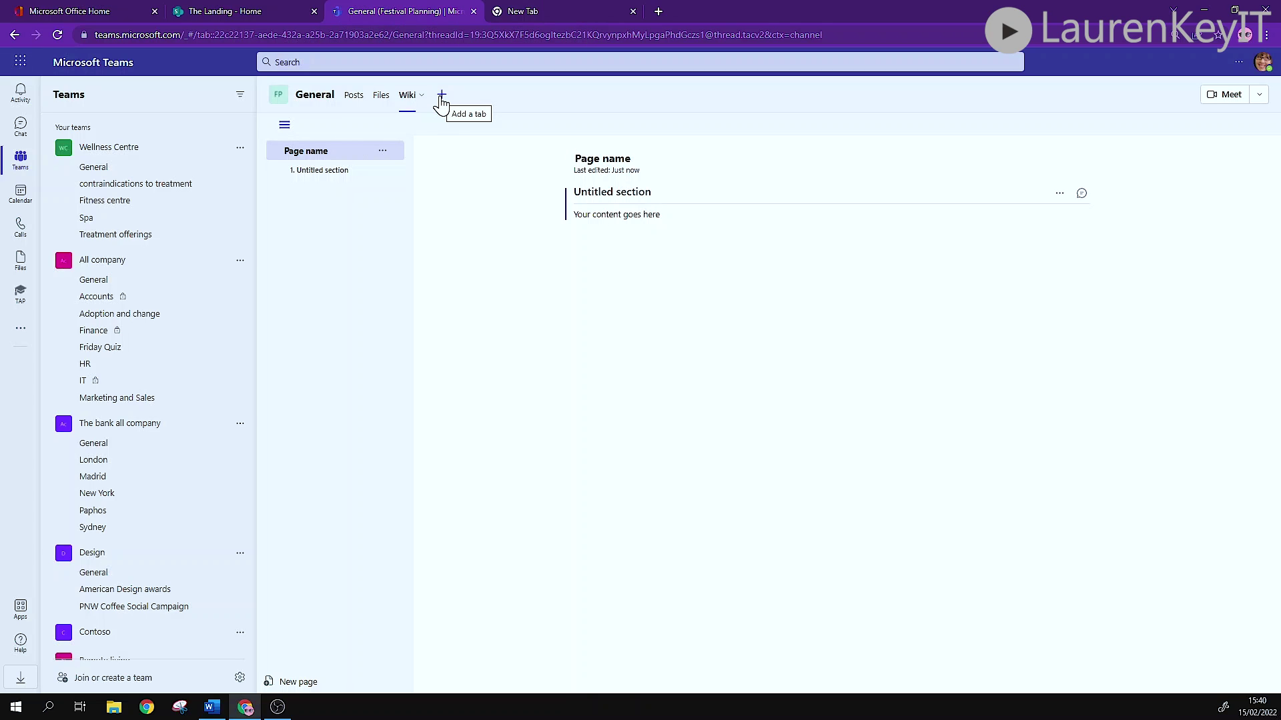
scroll(195, 269, "down", 7)
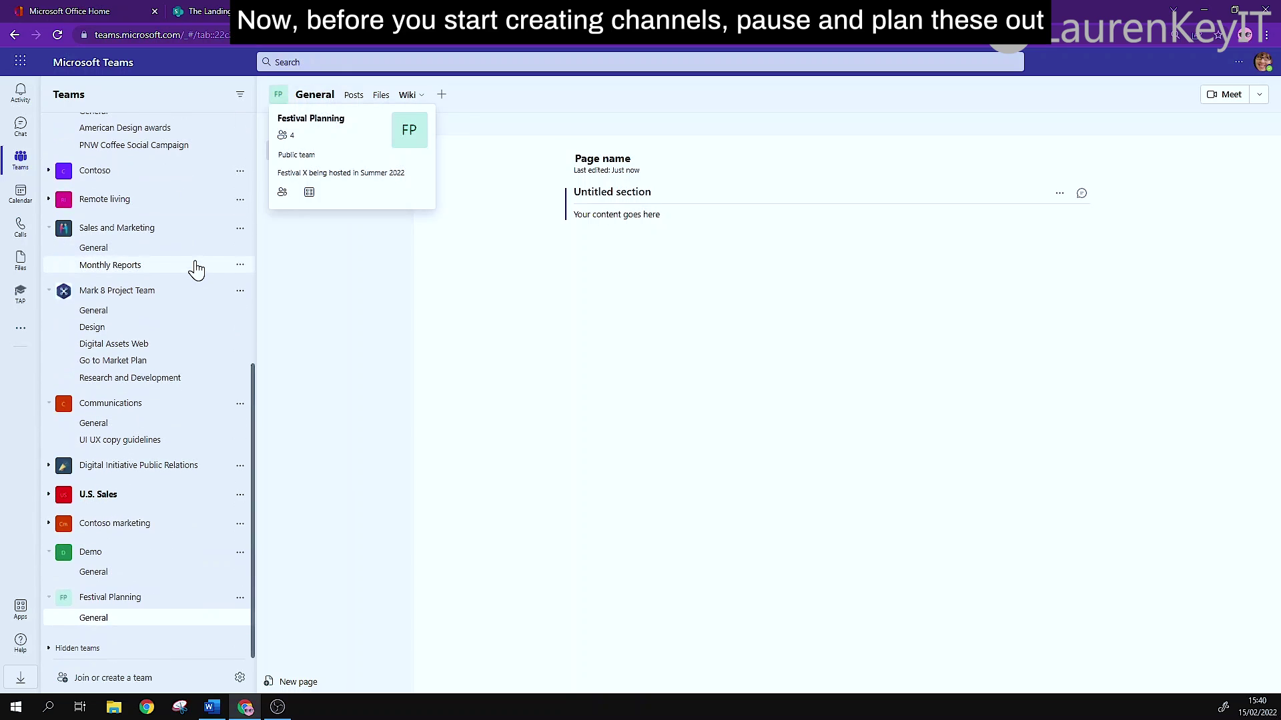
Add a standard 'Promotional' channel with a description, auto-shown in everyone's channel list.
left_click(239, 598)
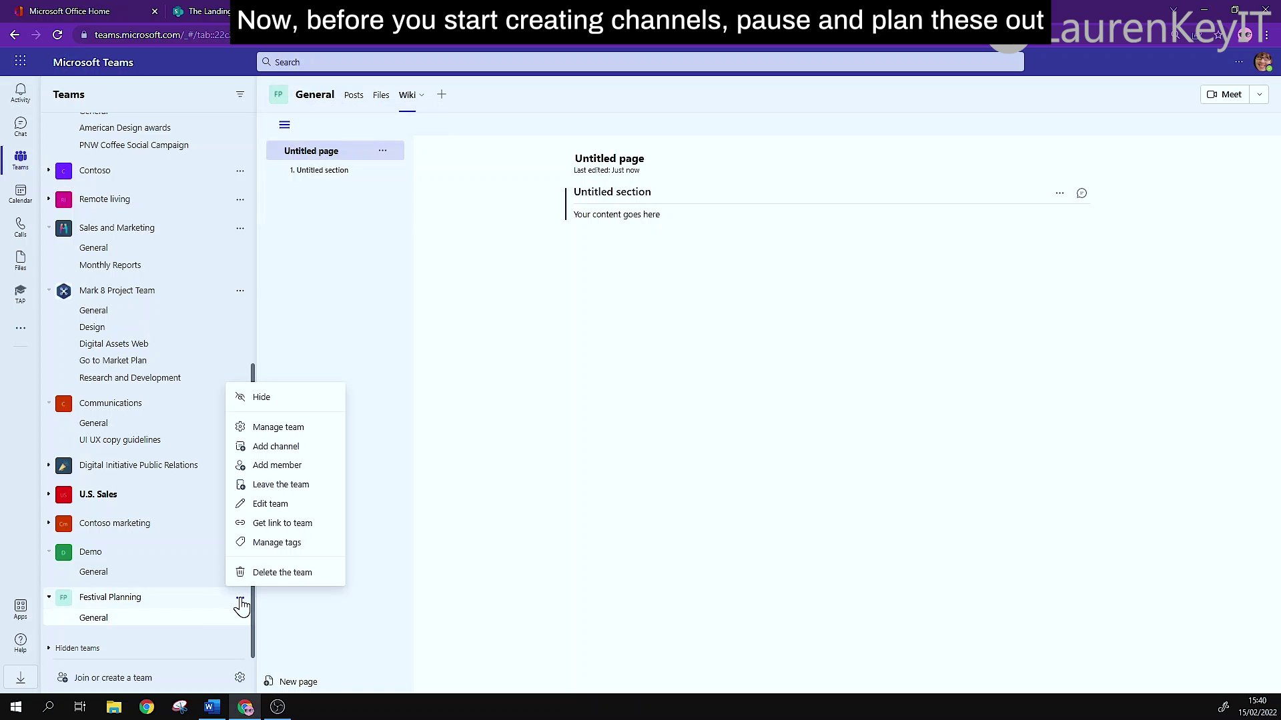
left_click(267, 446)
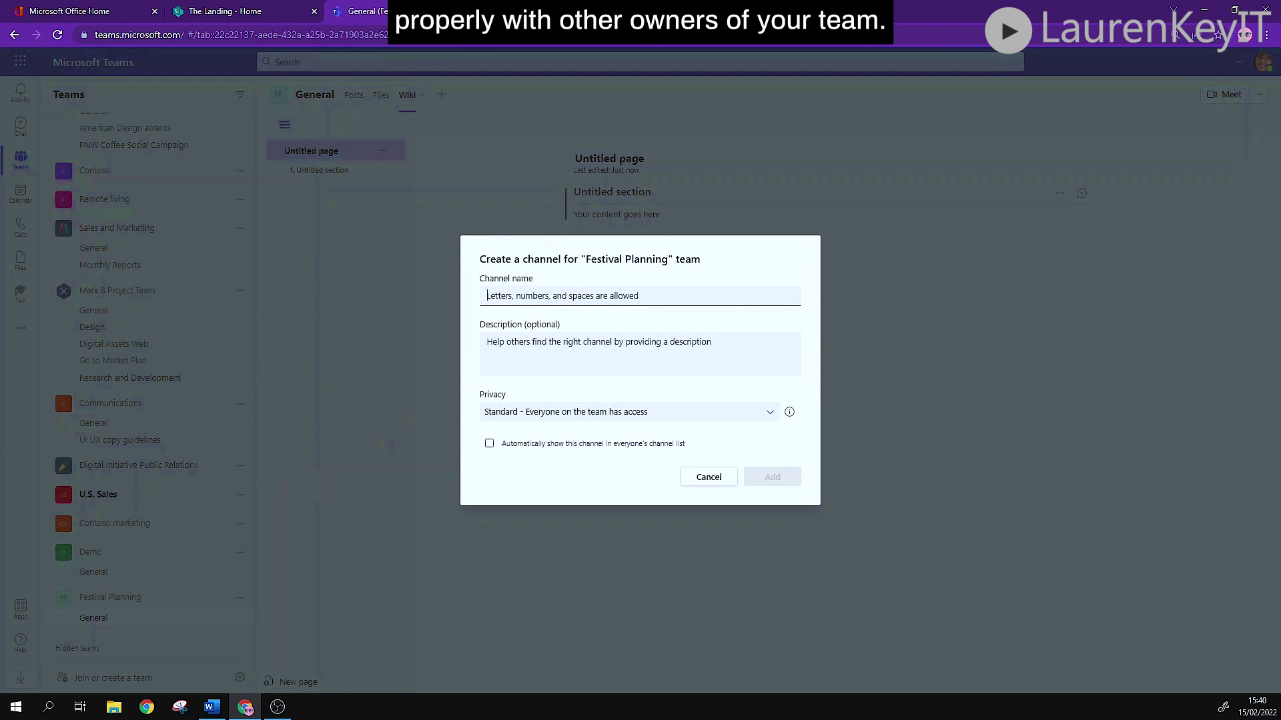
type("Pro")
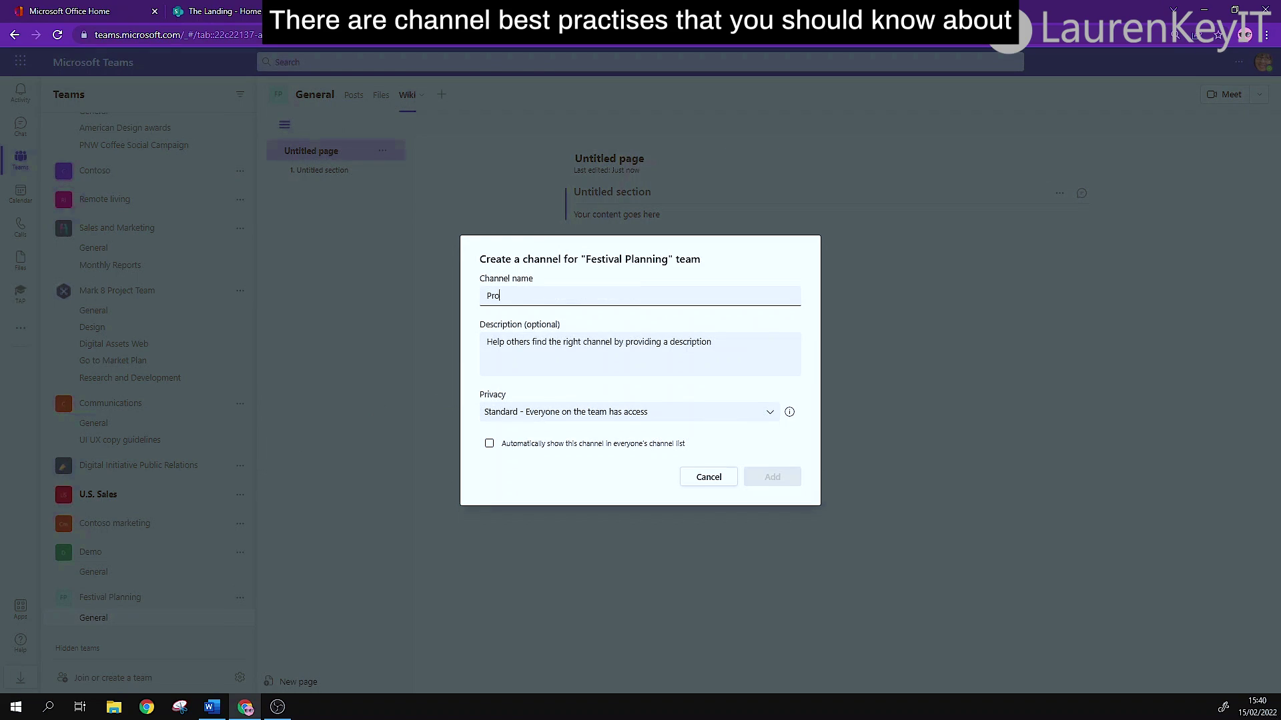
type("motional")
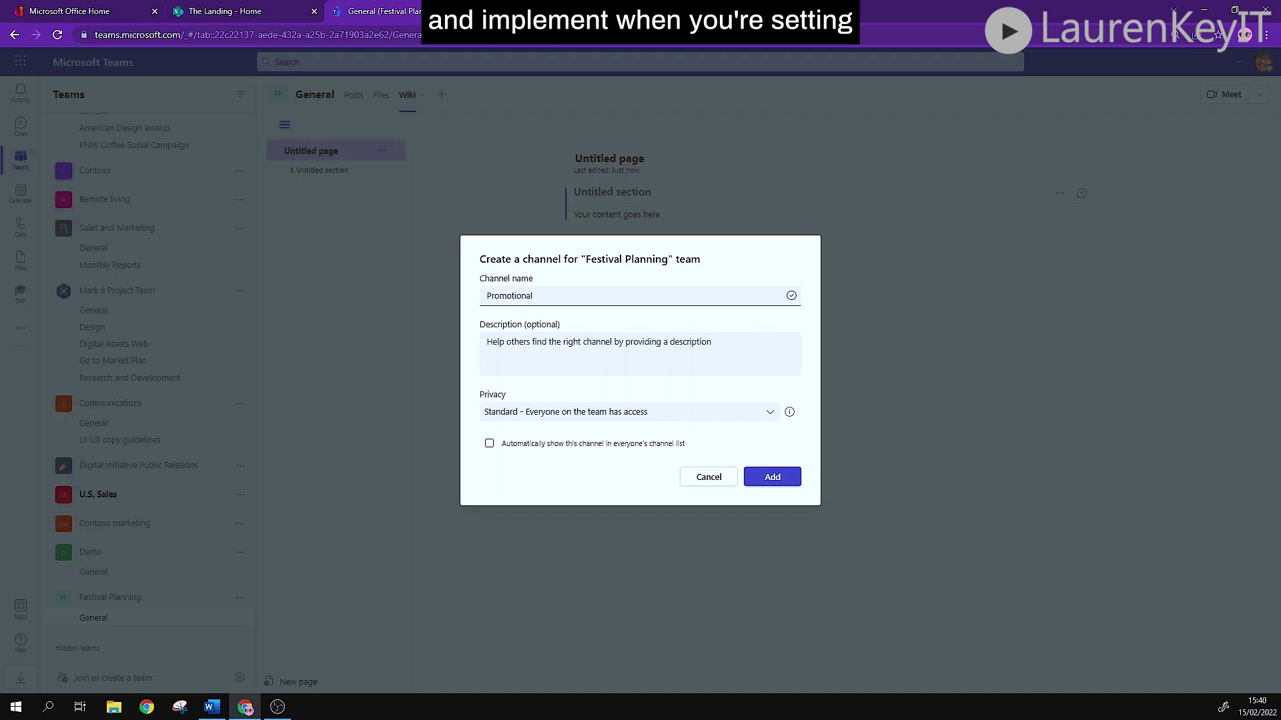
left_click(641, 353)
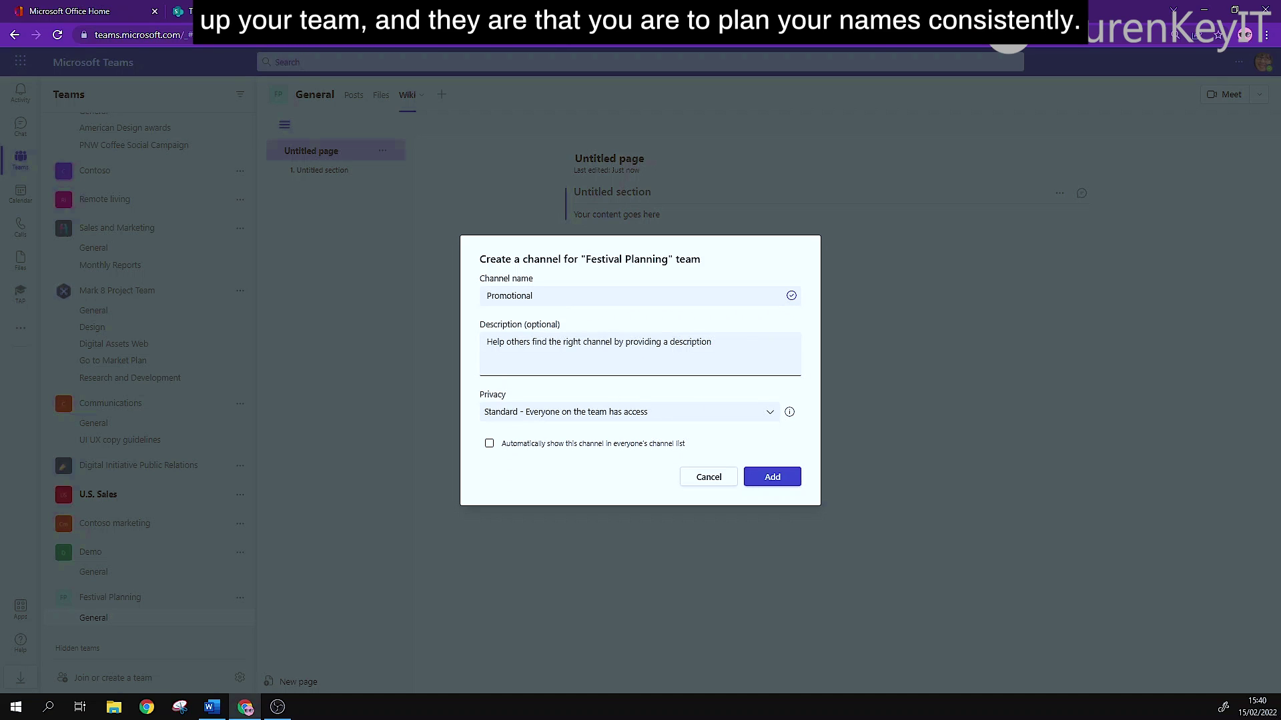
type("Detail de")
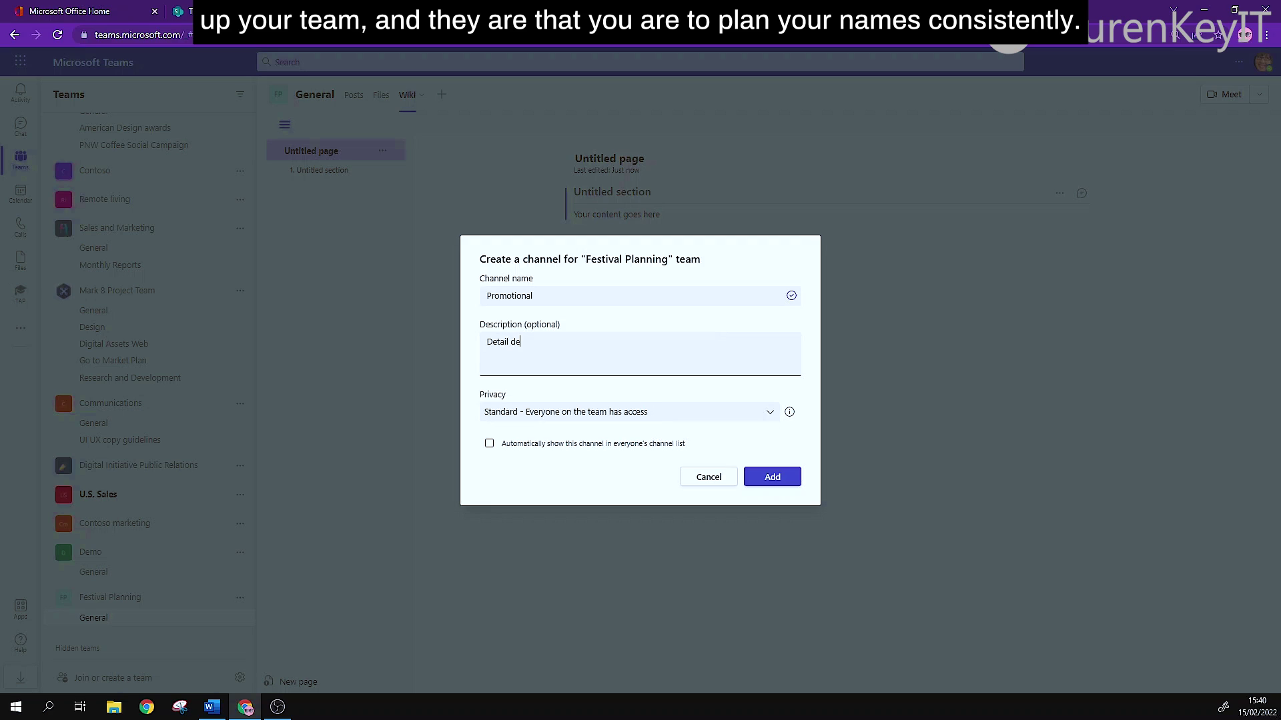
type("scription a")
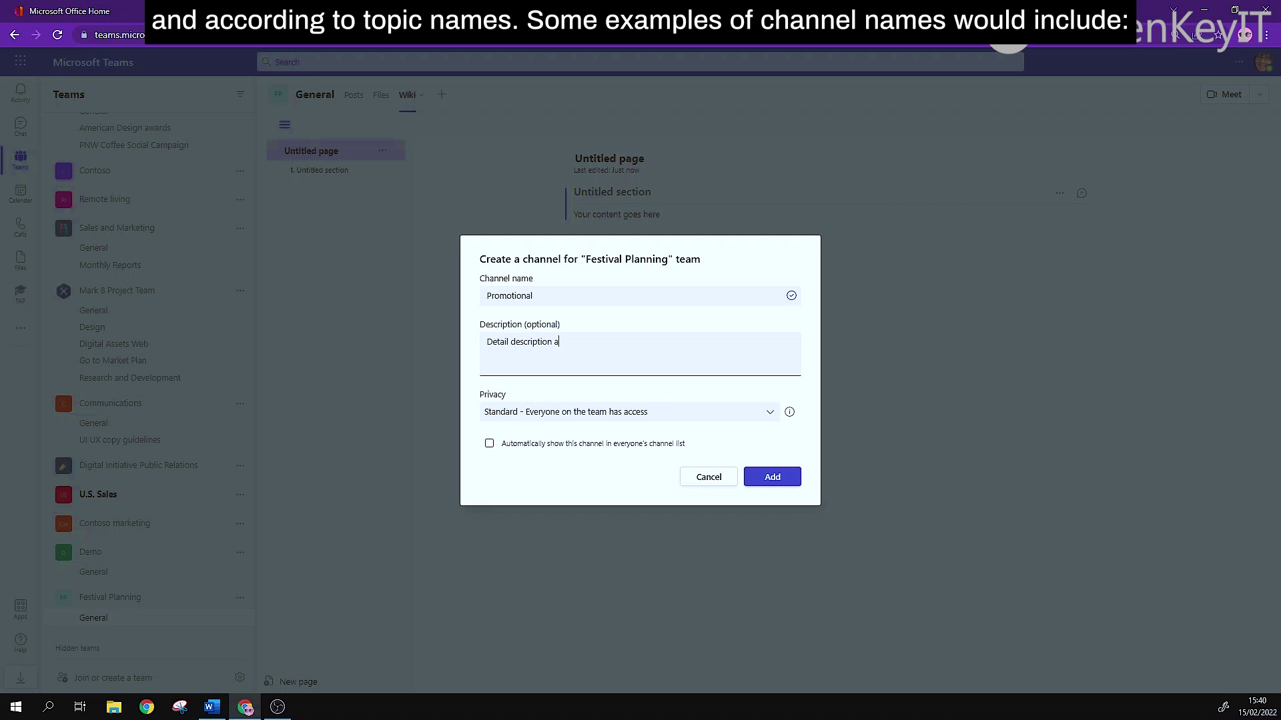
type("bout your channel here")
left_click(642, 414)
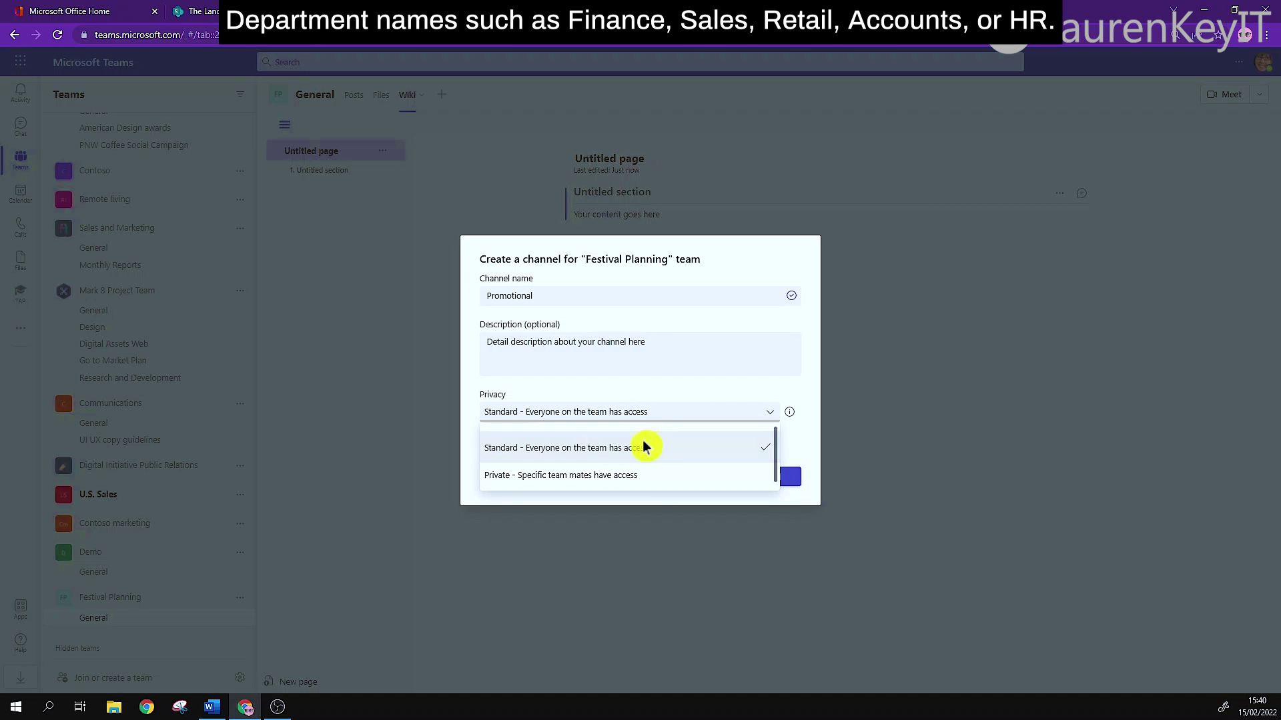
left_click(566, 448)
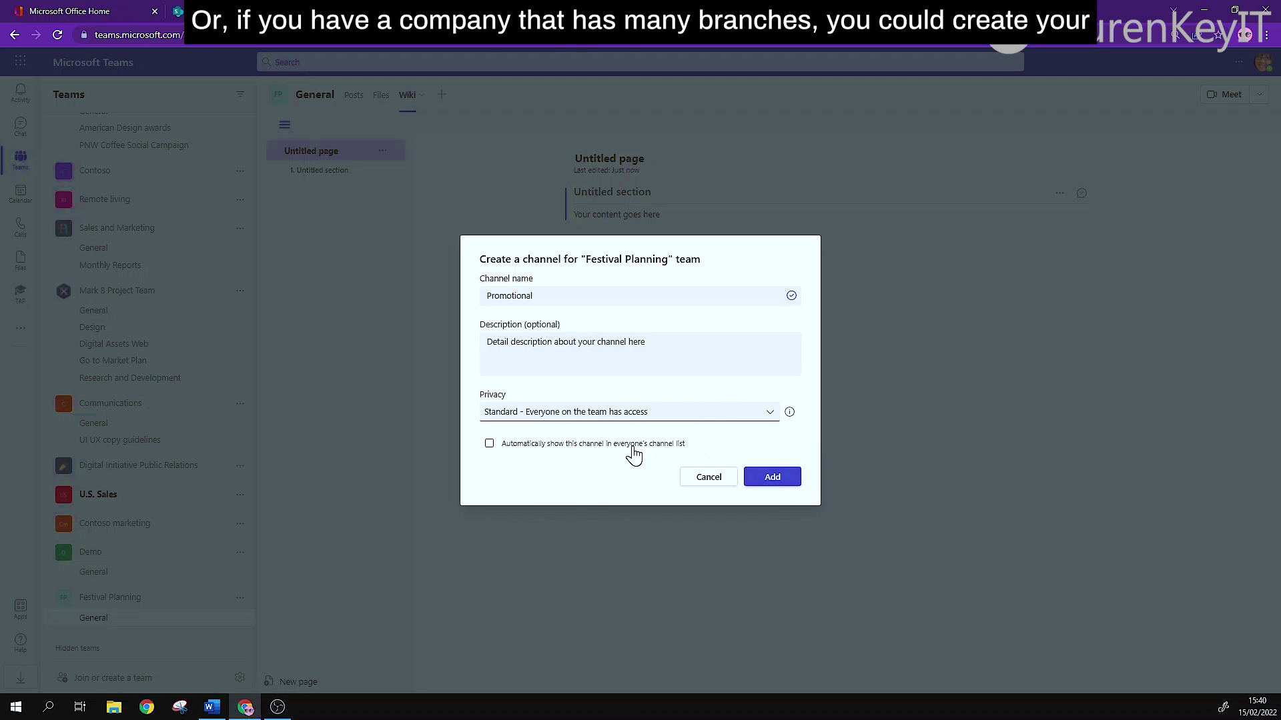
left_click(753, 481)
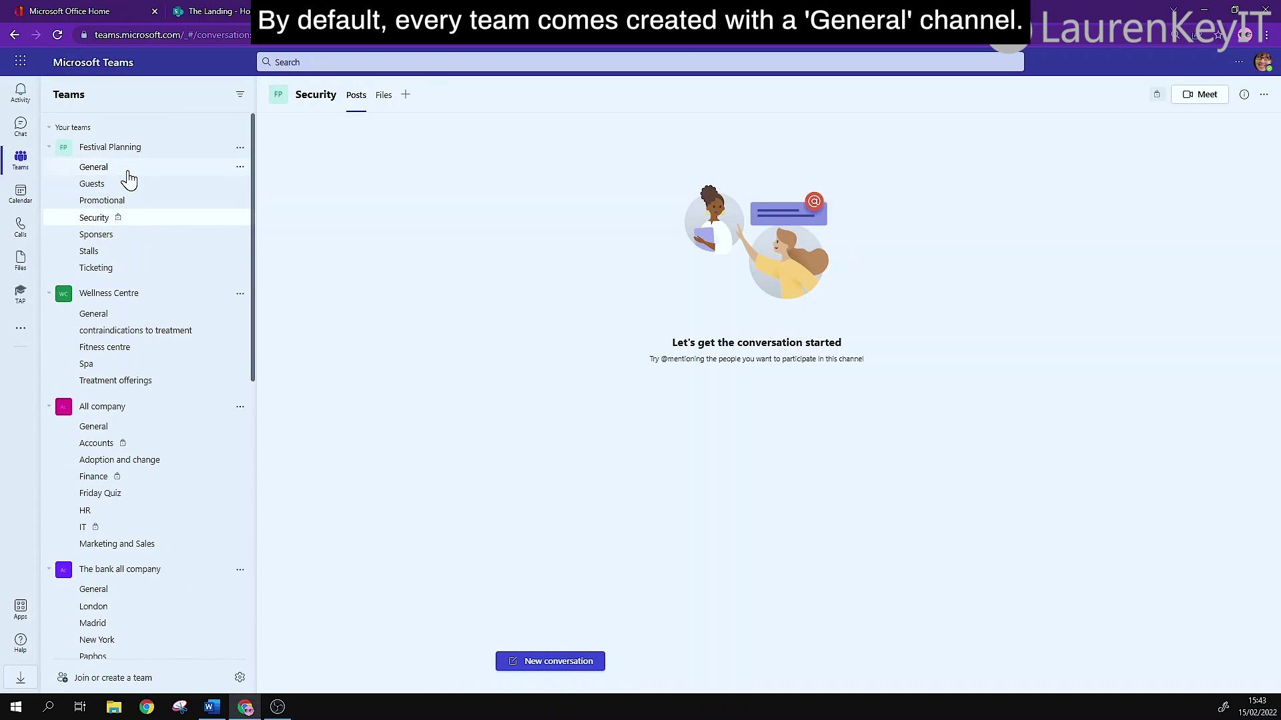
Switch back to the Festival Planning General channel.
left_click(128, 175)
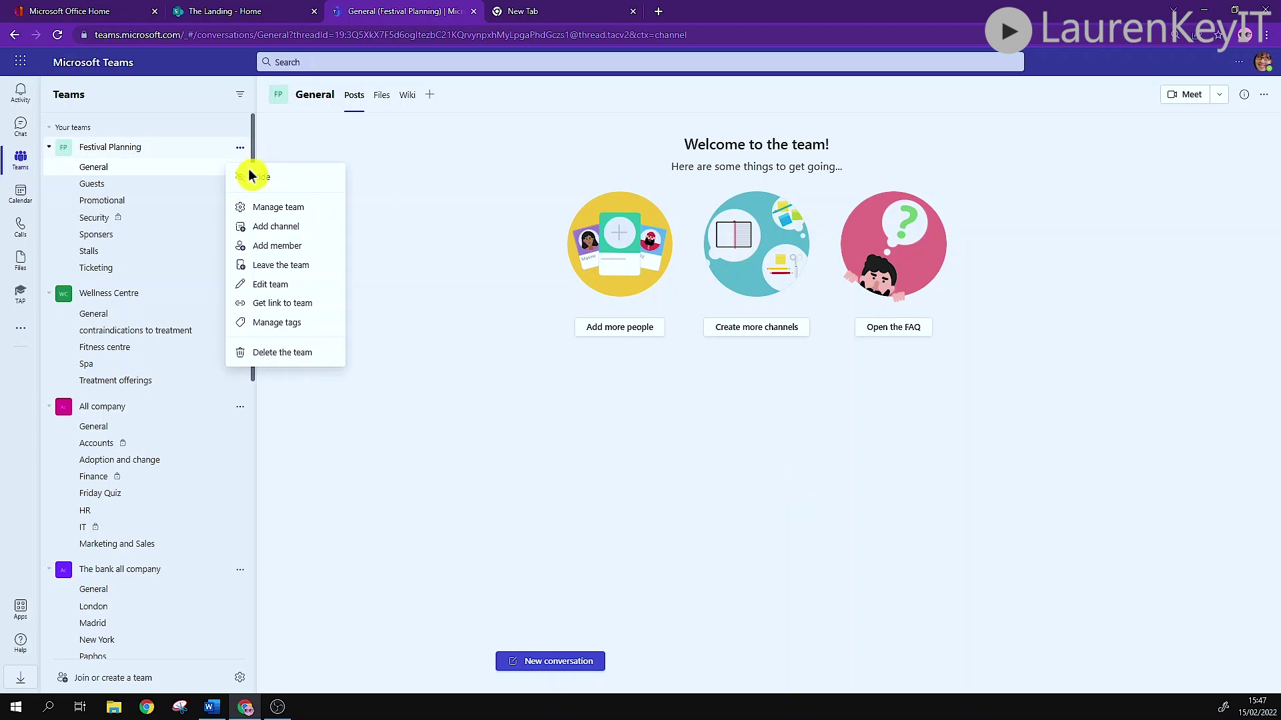
Invite an external personal e-mail address to Festival Planning as a guest.
left_click(260, 247)
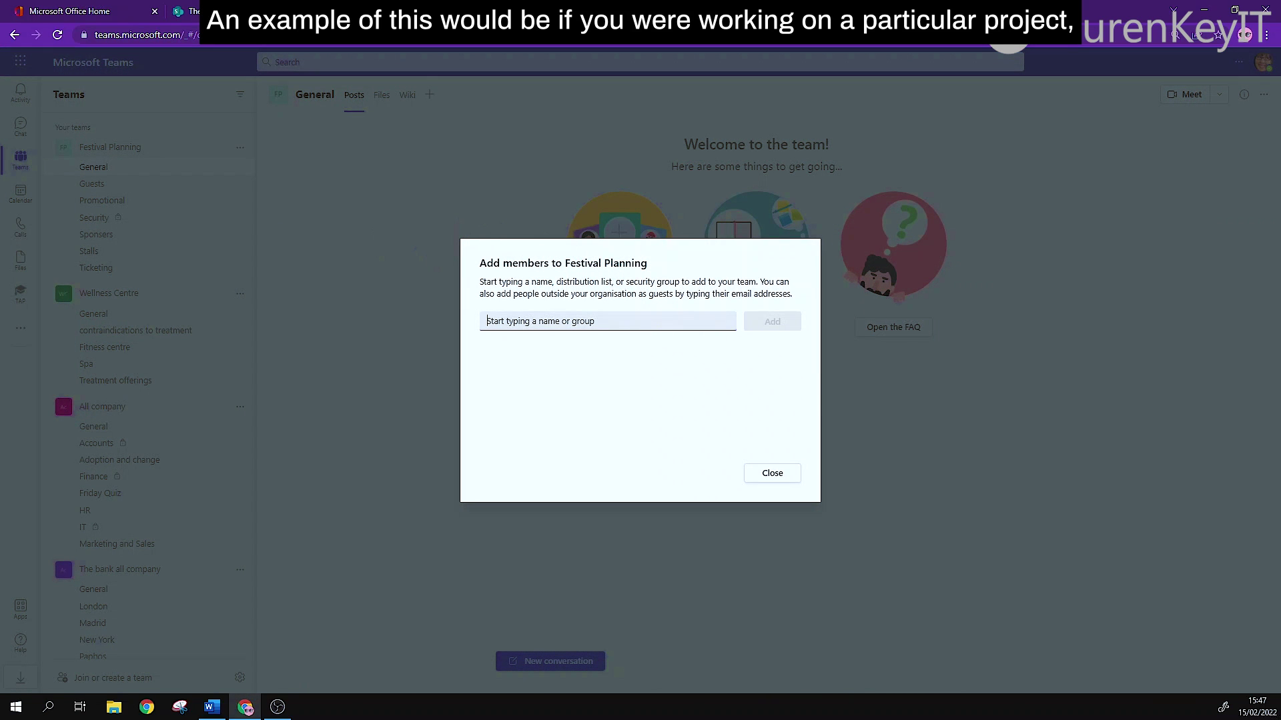
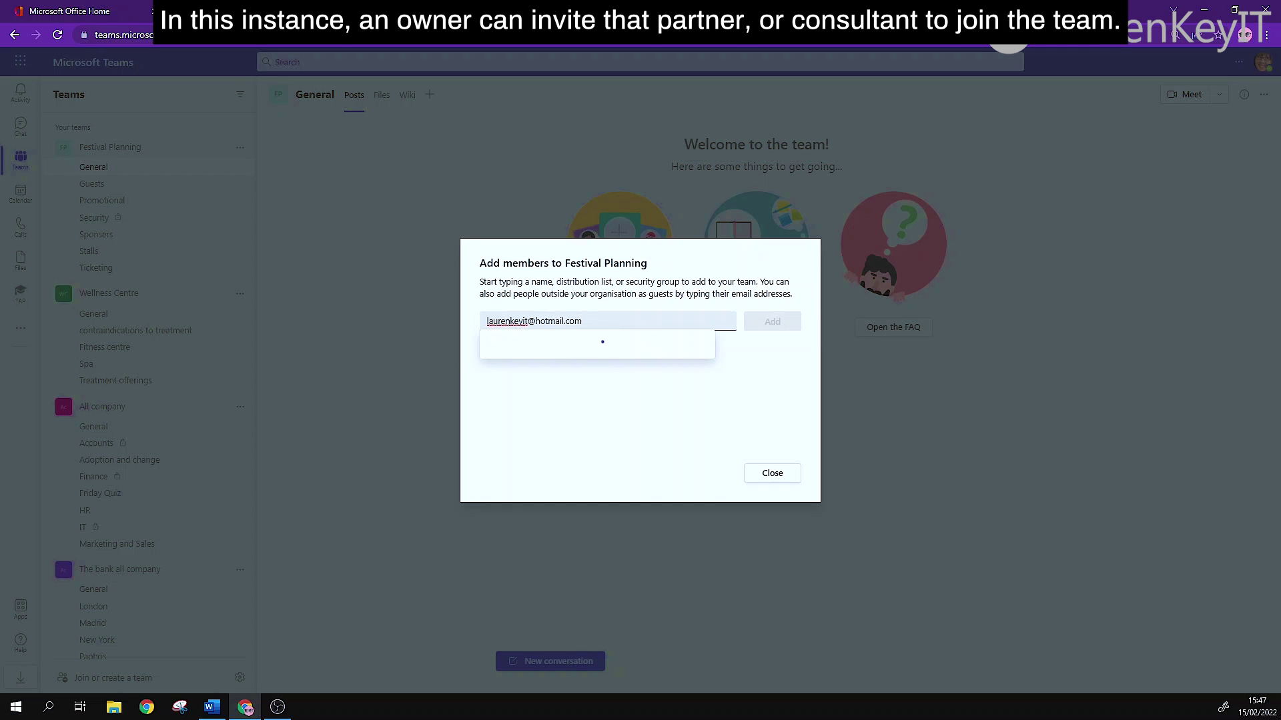
left_click(640, 355)
left_click(765, 327)
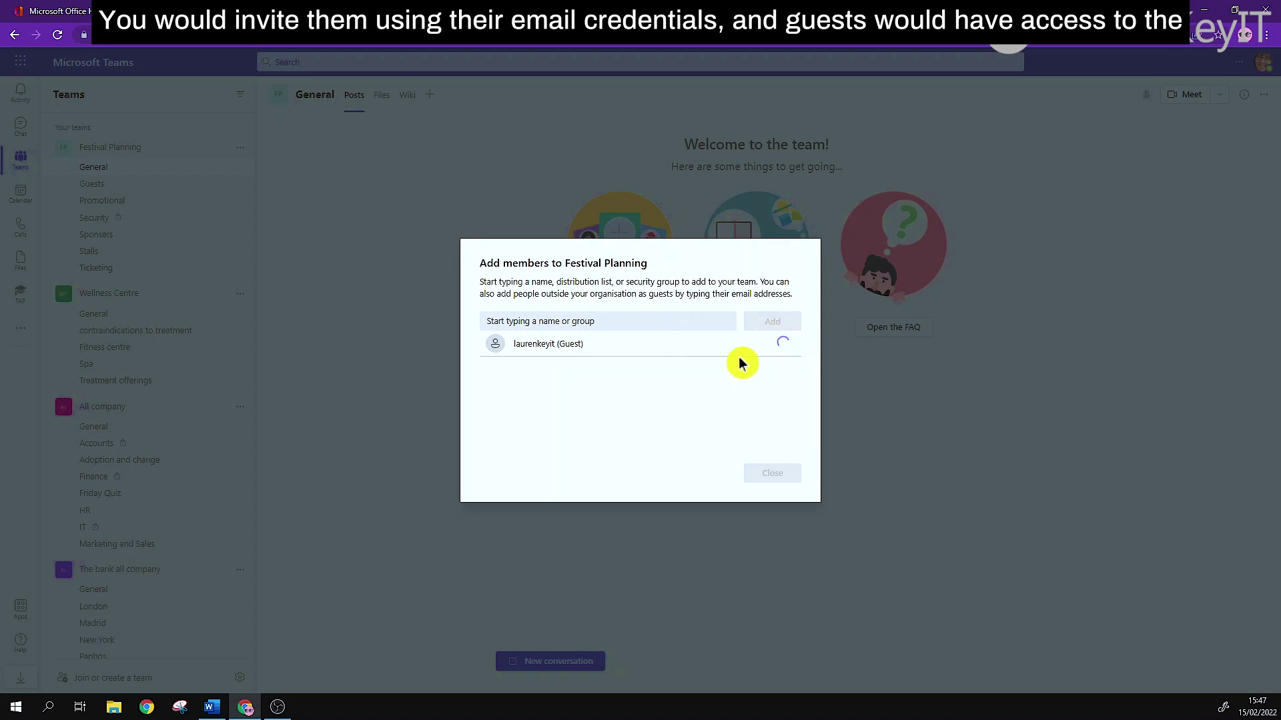
left_click(759, 475)
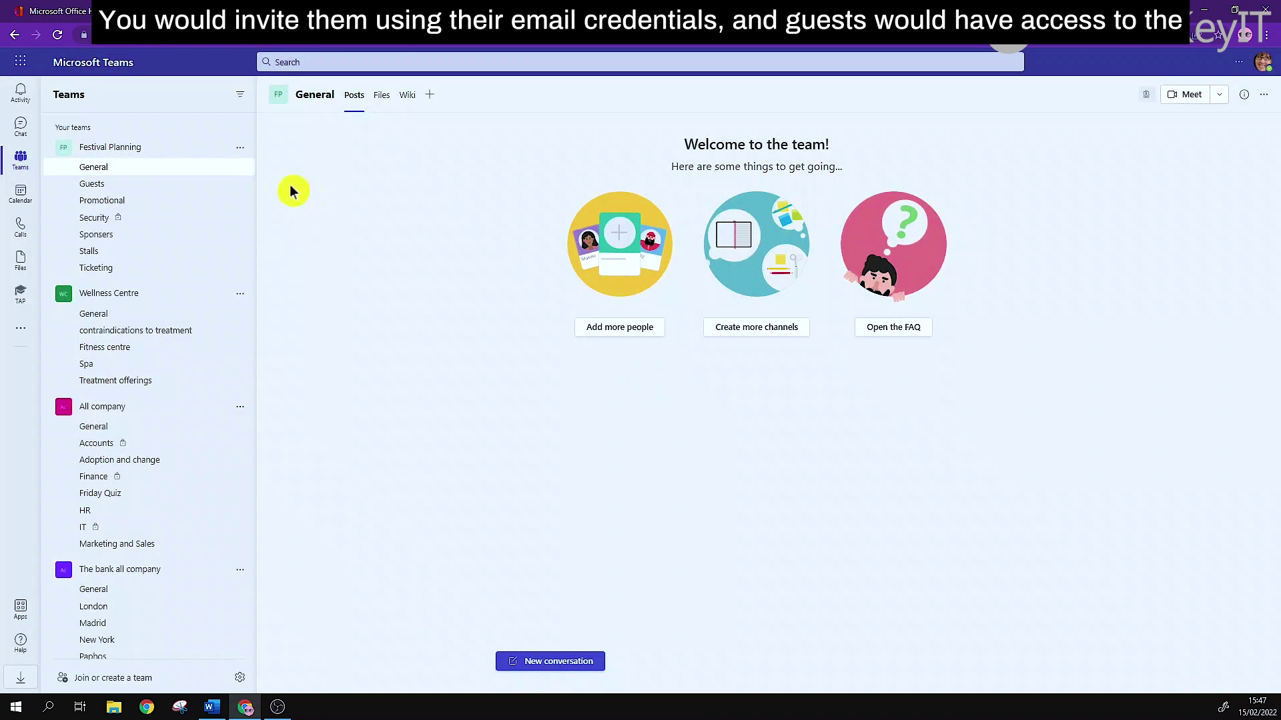
left_click(240, 148)
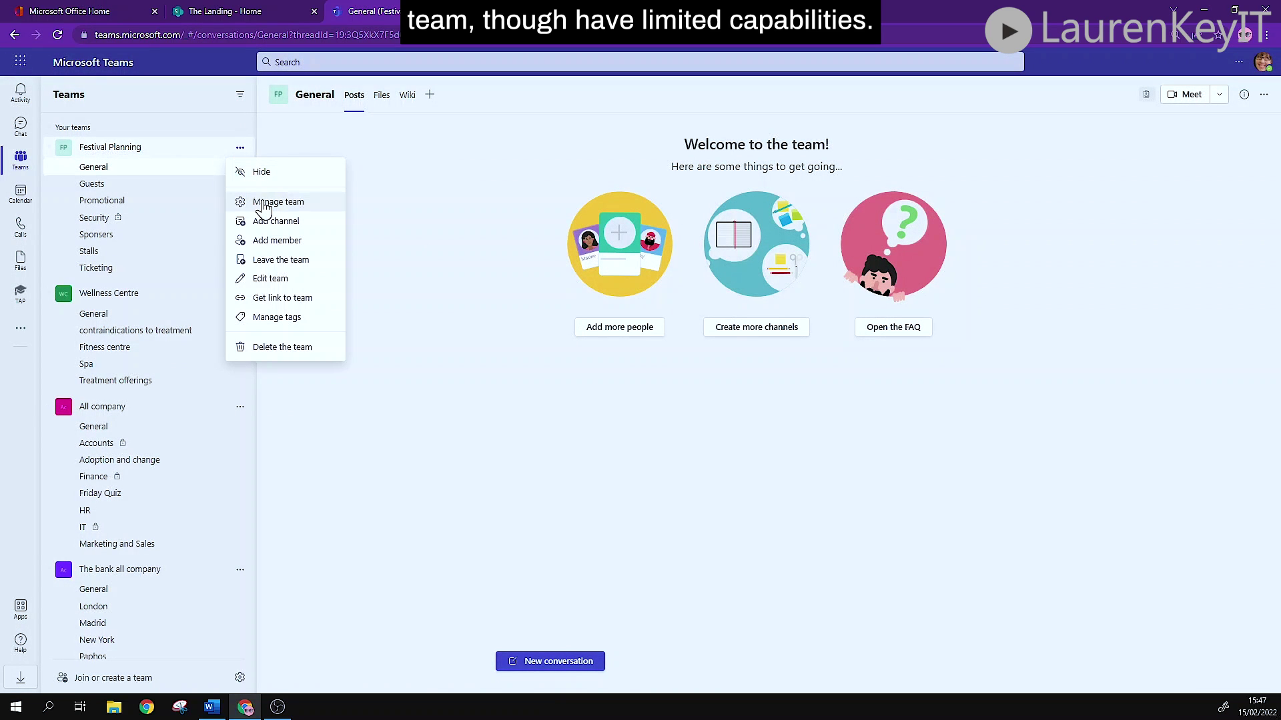
Remove the guest from Festival Planning's members list, then return to the General channel.
left_click(263, 203)
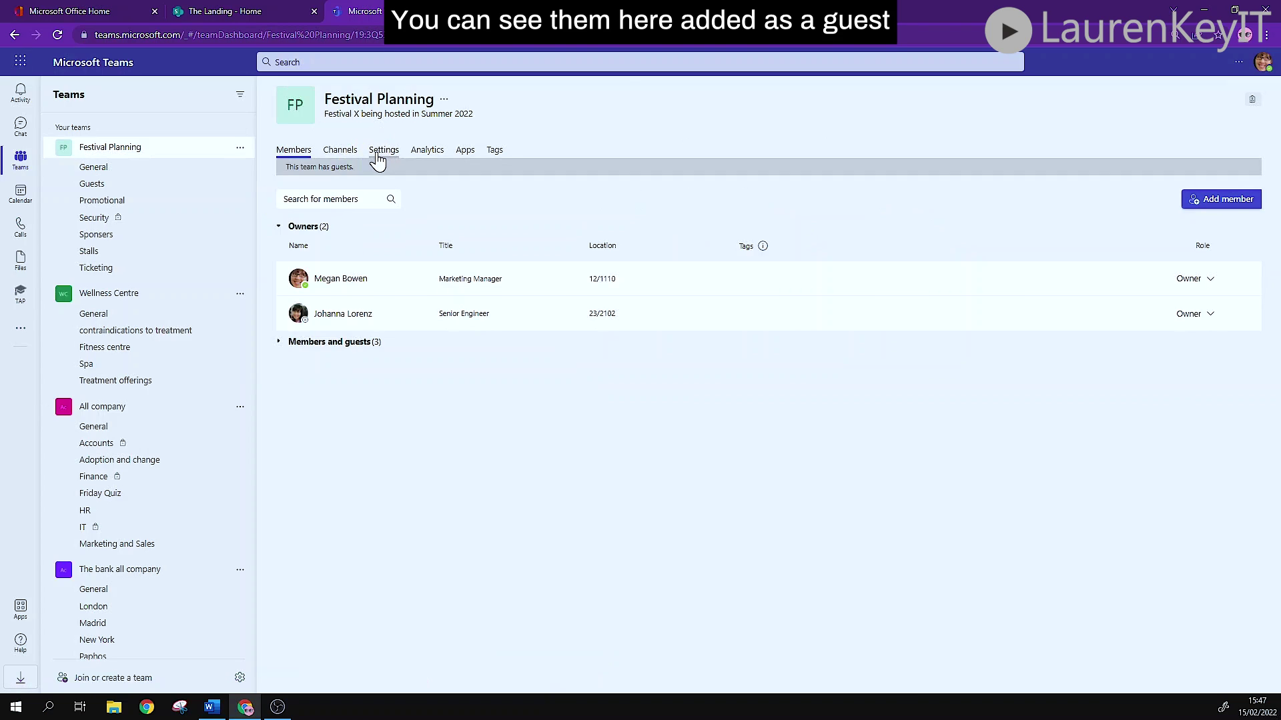
left_click(292, 344)
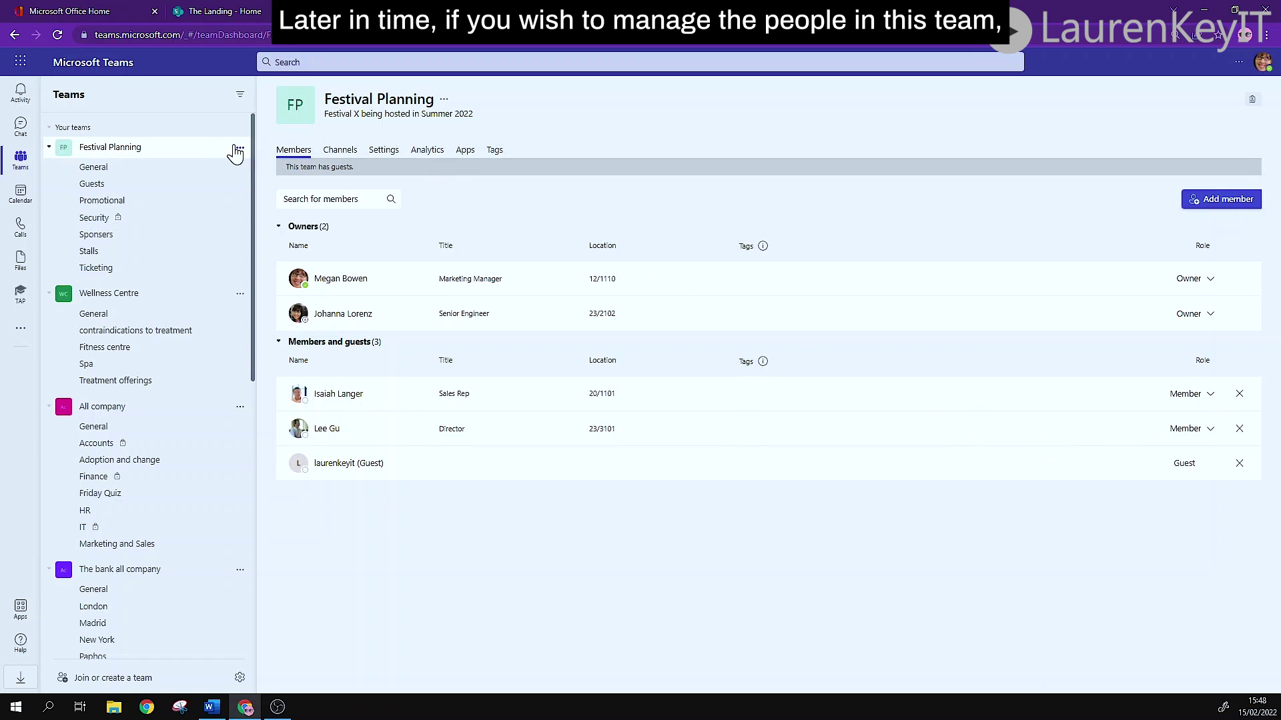
left_click(1208, 398)
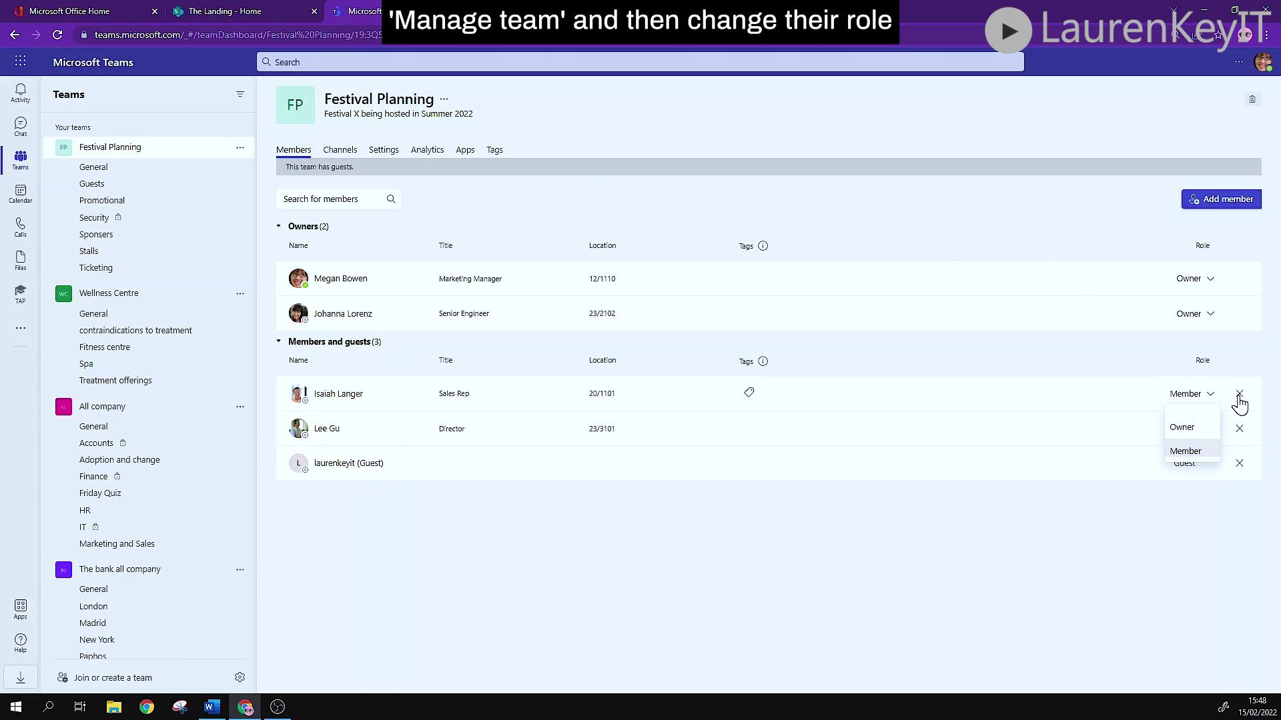
left_click(1245, 475)
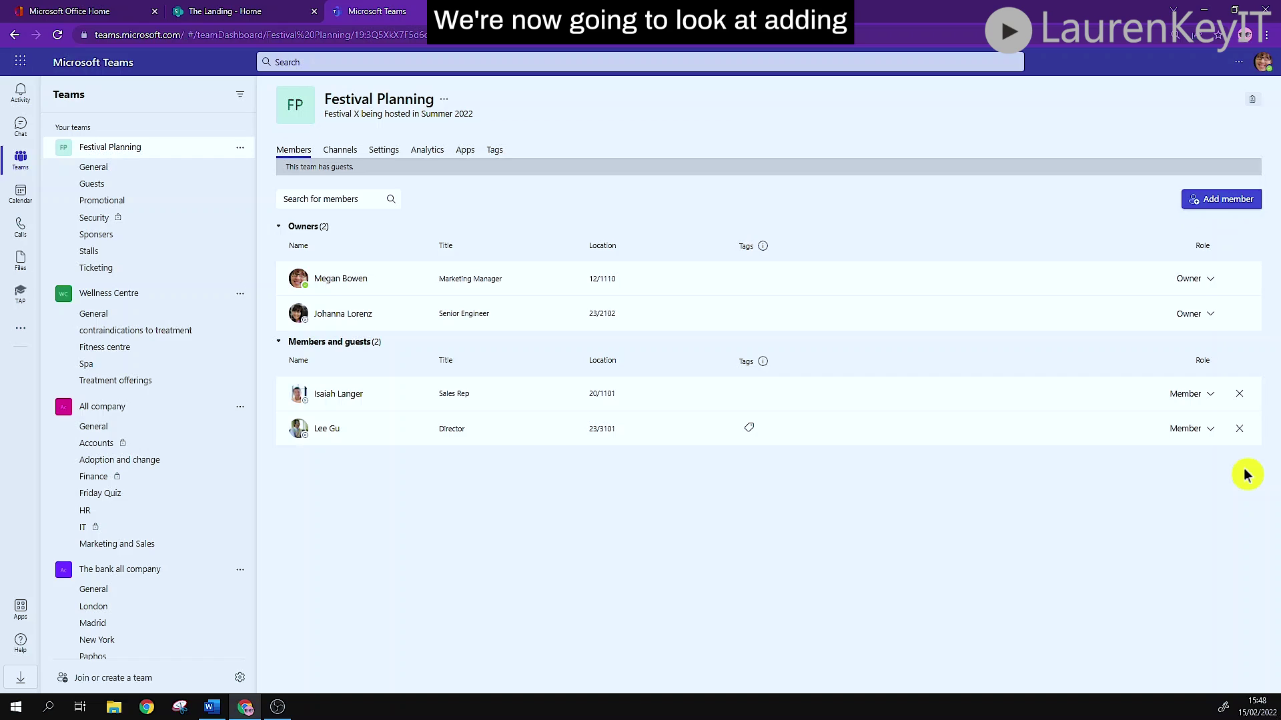
left_click(104, 169)
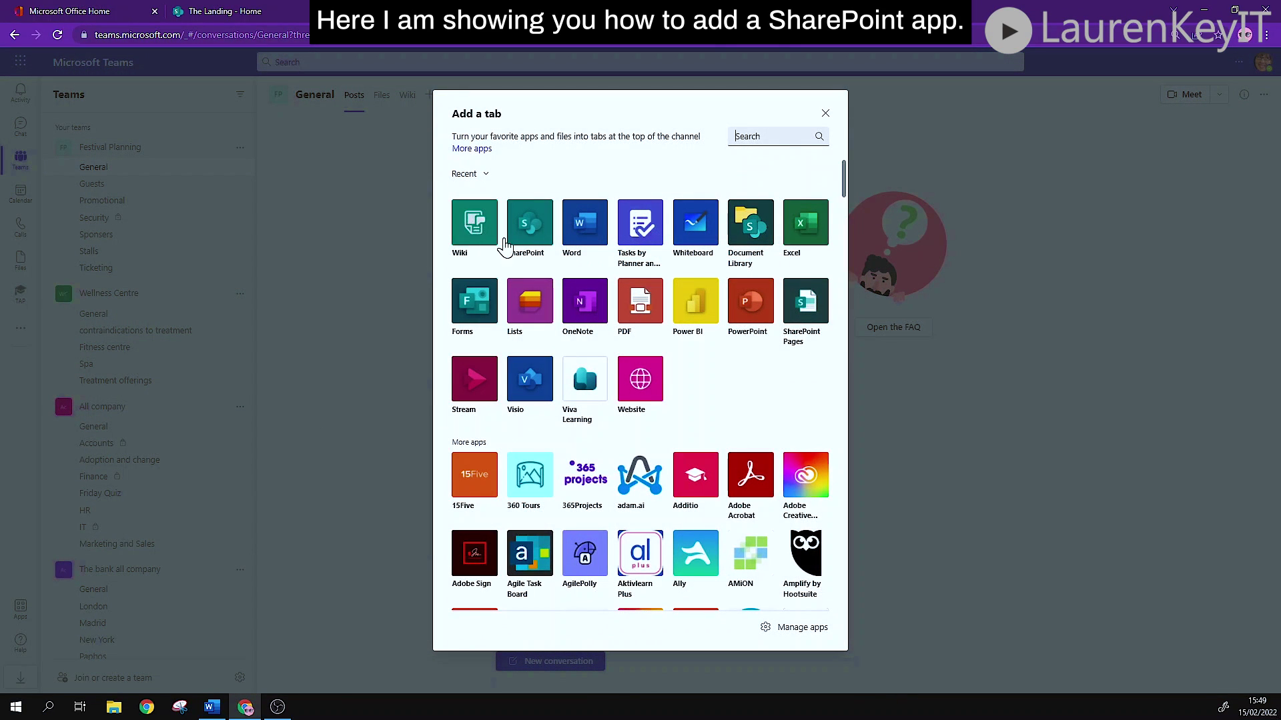
Add a SharePoint tab to General using Any SharePoint site with the pasted site URL.
left_click(530, 234)
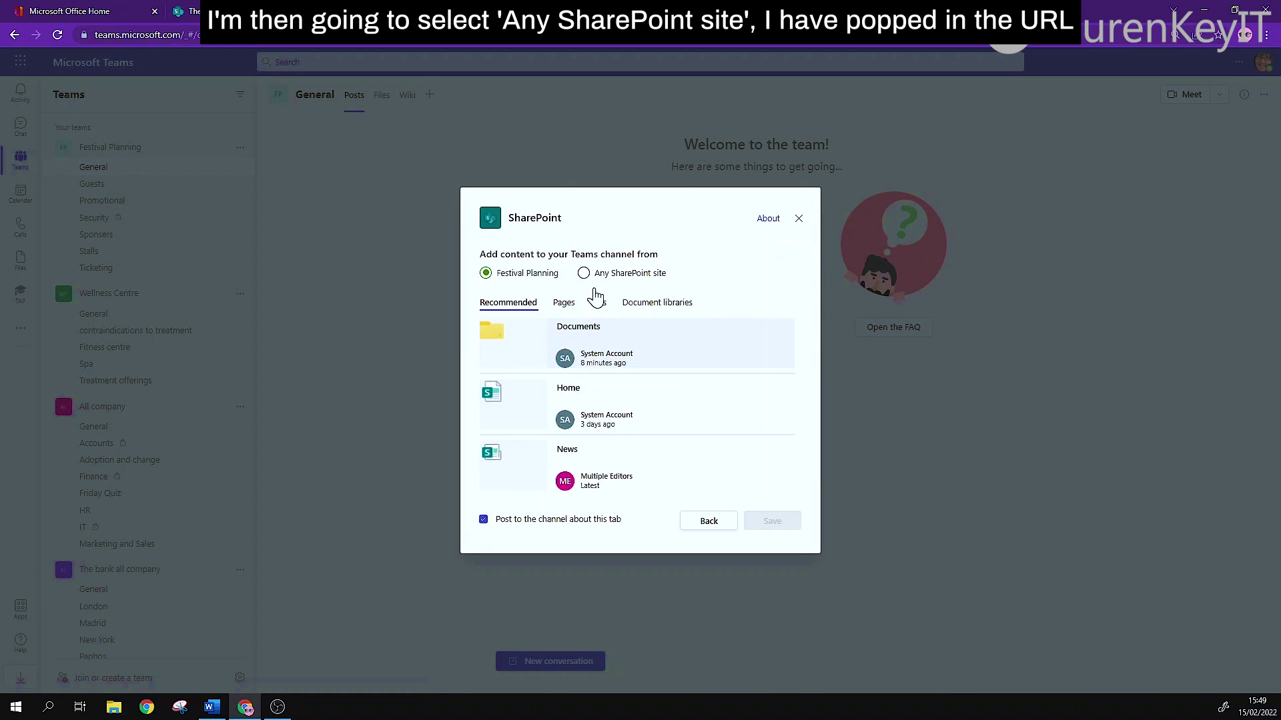
left_click(584, 274)
type("https://m365x520105.sharepoint.com/")
left_click(770, 526)
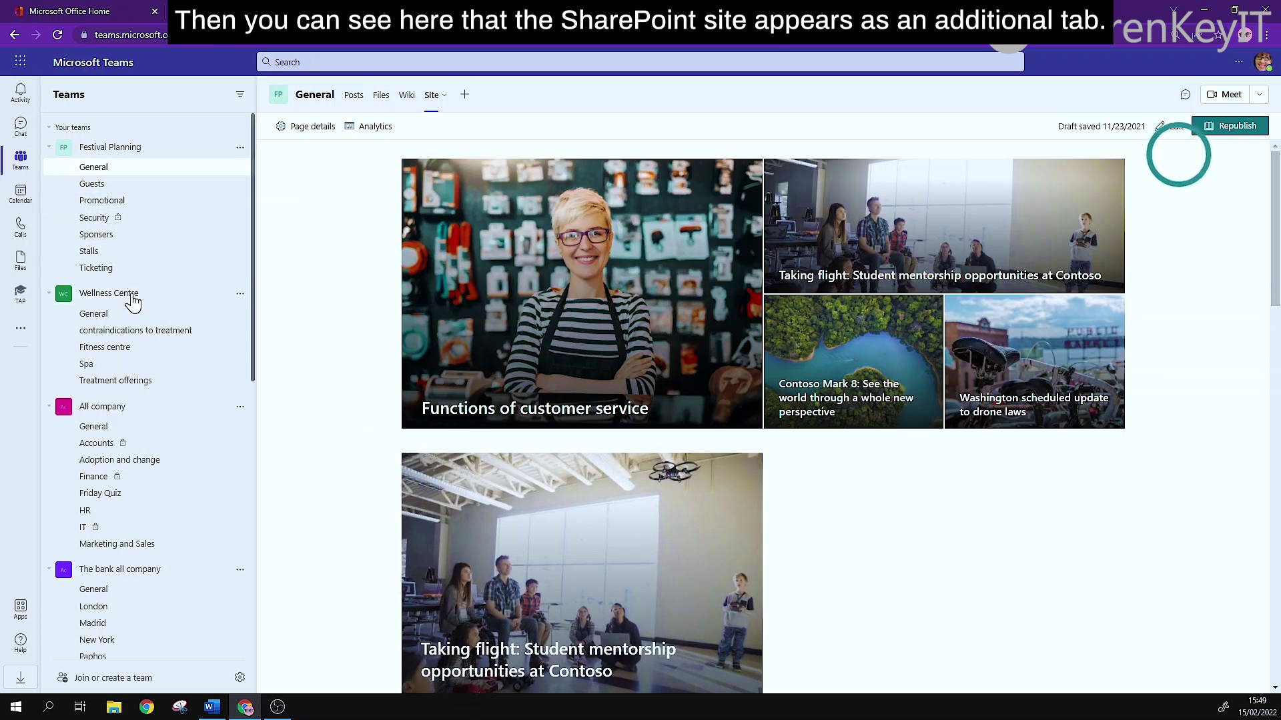
View the contraindications channel's Word tab, then Wellness Centre General's onboarding tasks board.
left_click(130, 332)
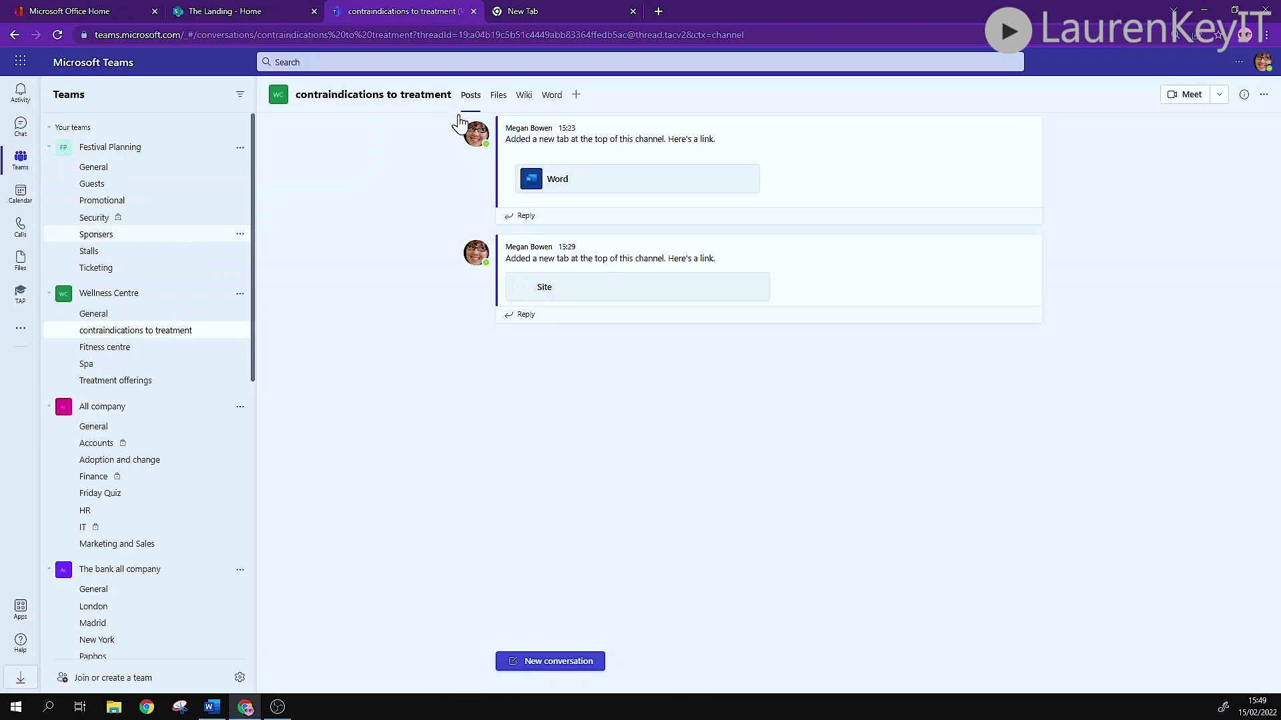
left_click(553, 97)
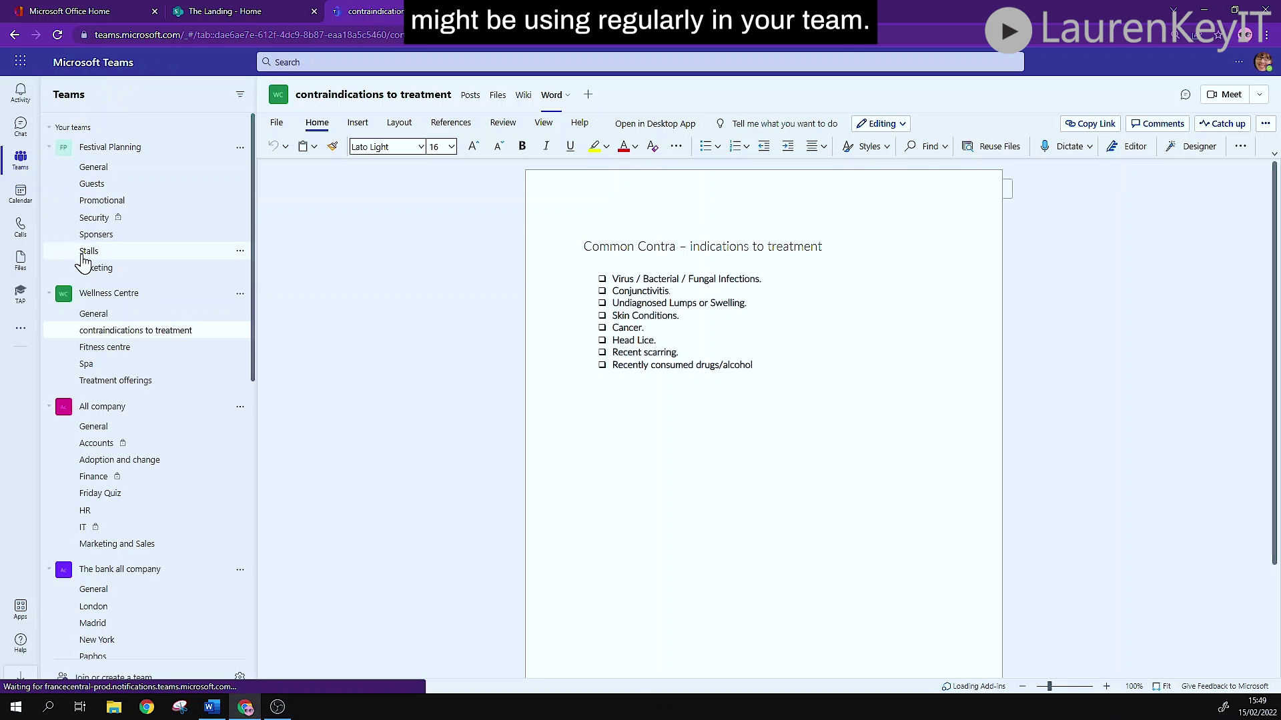
left_click(93, 314)
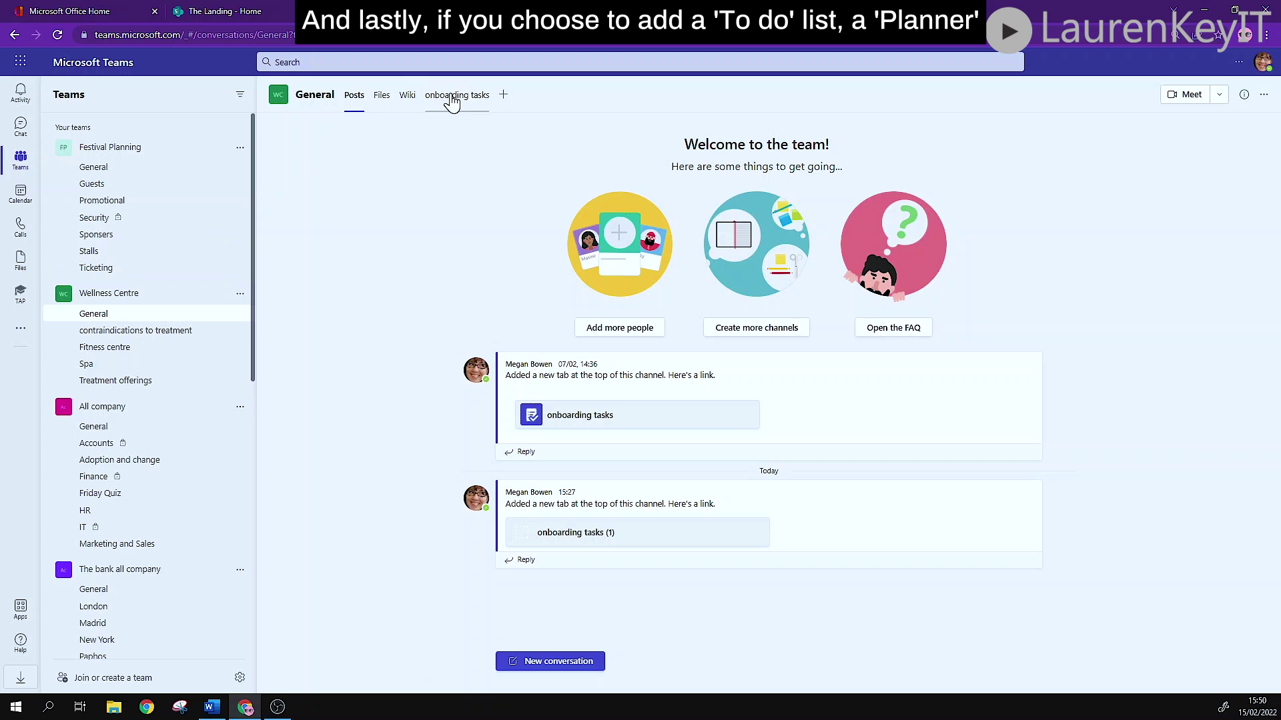
left_click(445, 96)
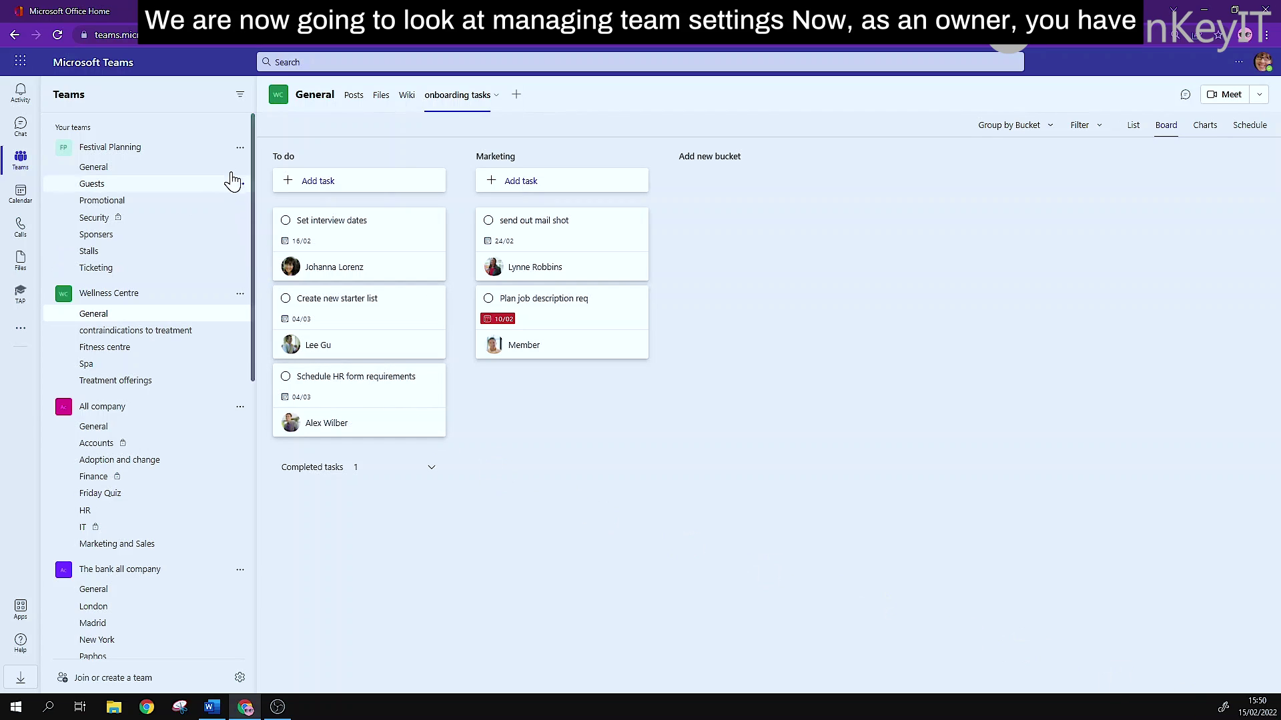
Untick 'Show for members' on Festival Planning's Guests channel in Manage team.
left_click(240, 148)
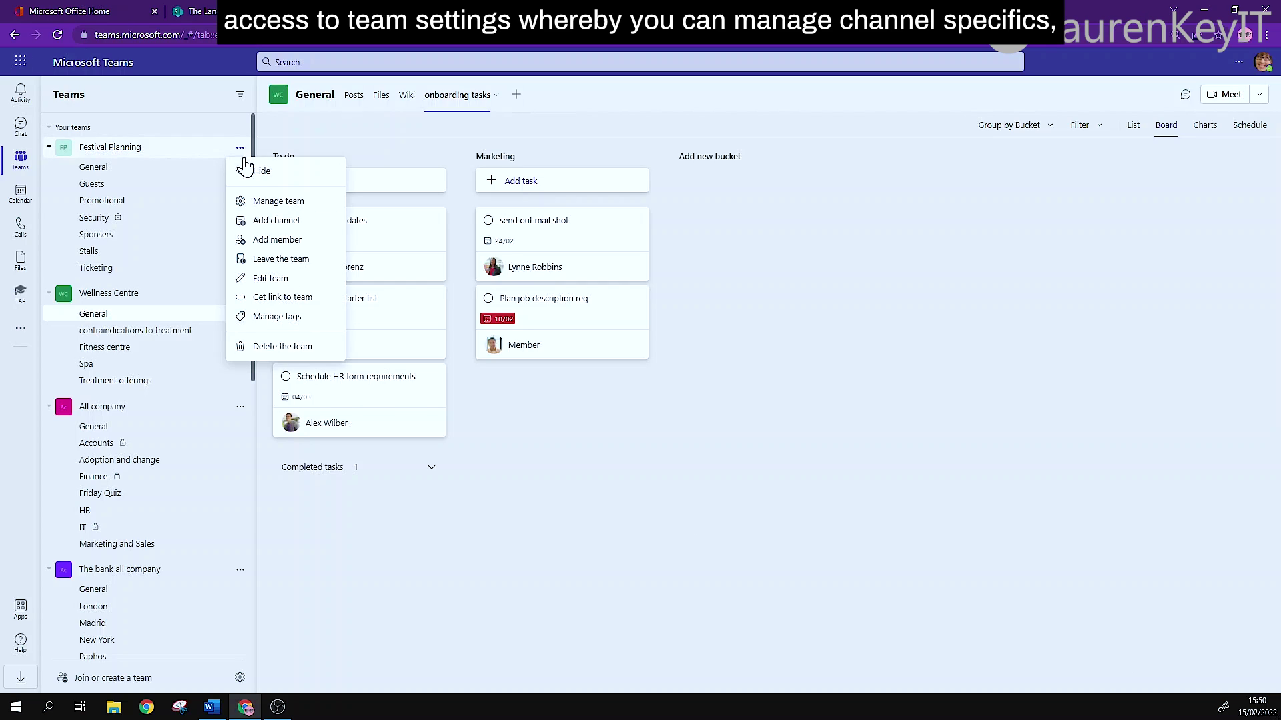
left_click(260, 204)
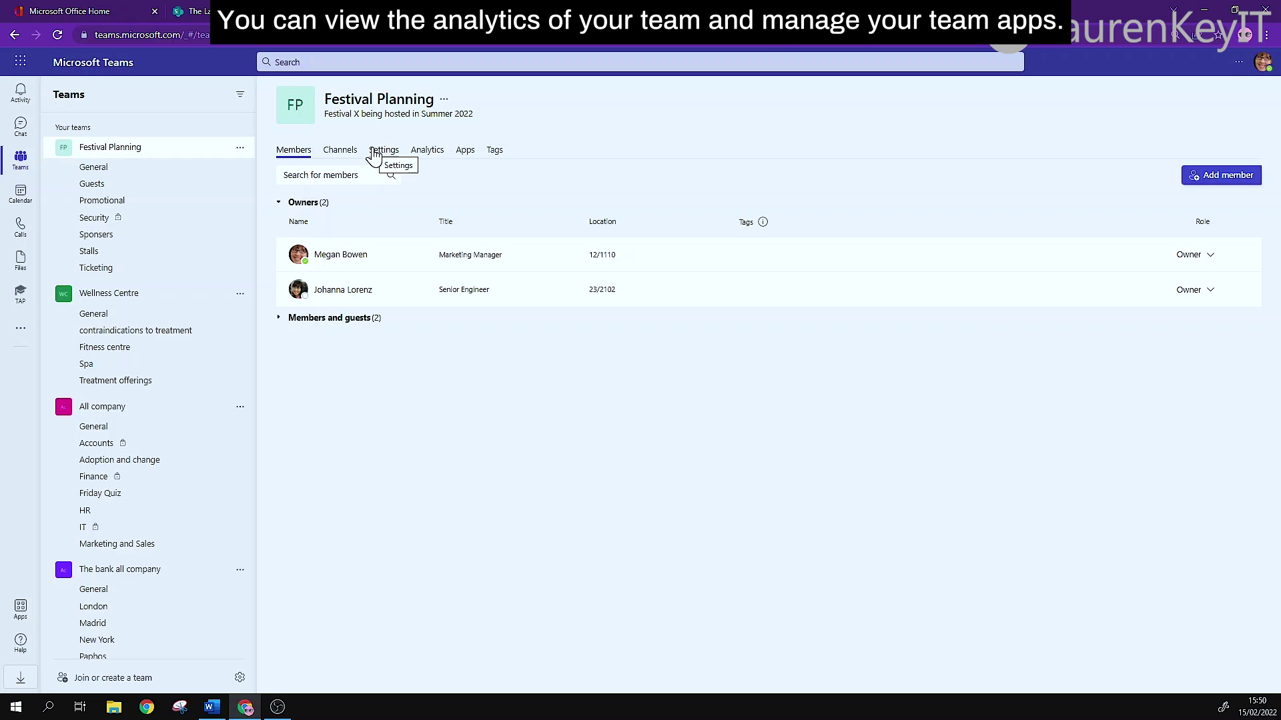
left_click(341, 150)
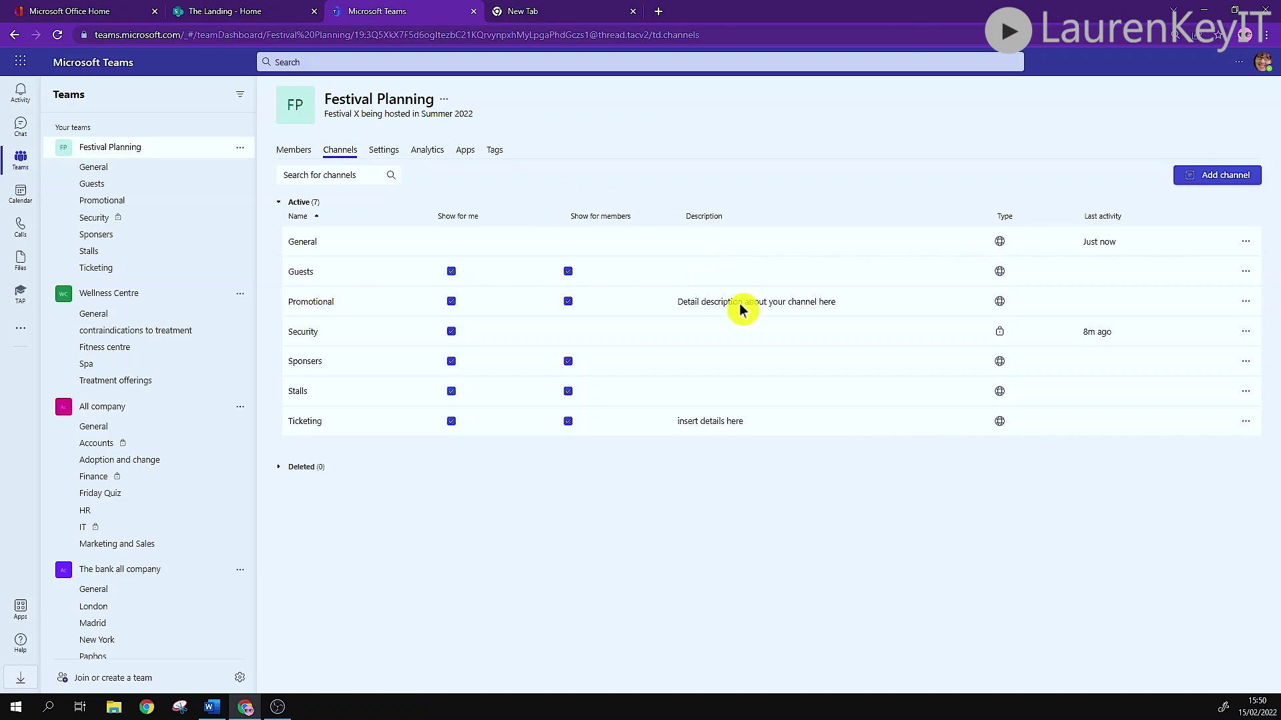
left_click(568, 271)
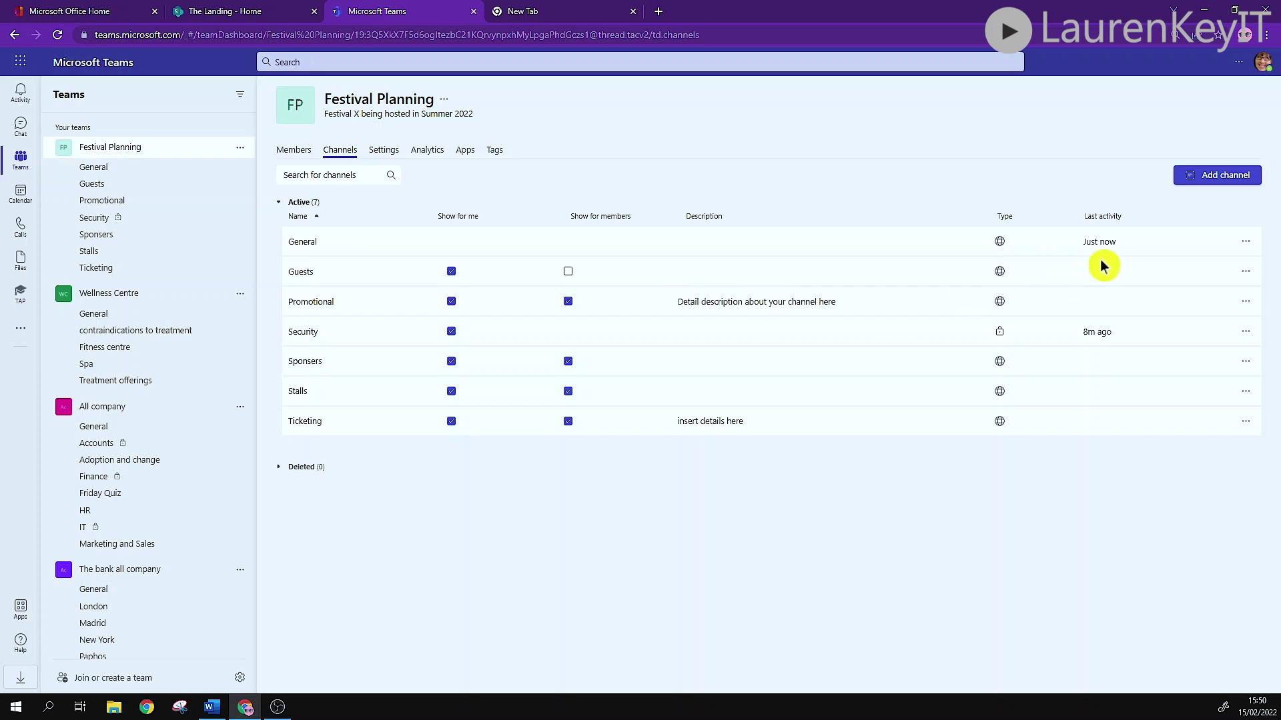
Go to the team's Settings page and expand Team picture.
left_click(1245, 243)
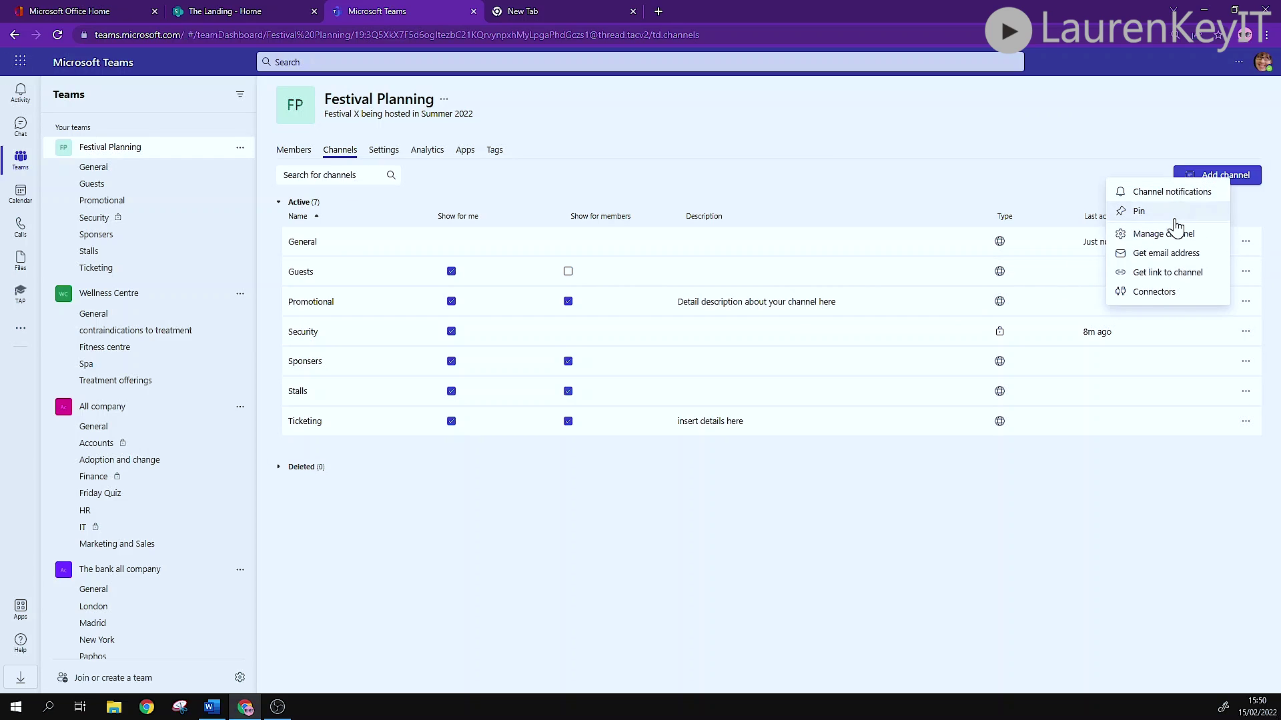
left_click(384, 151)
left_click(292, 181)
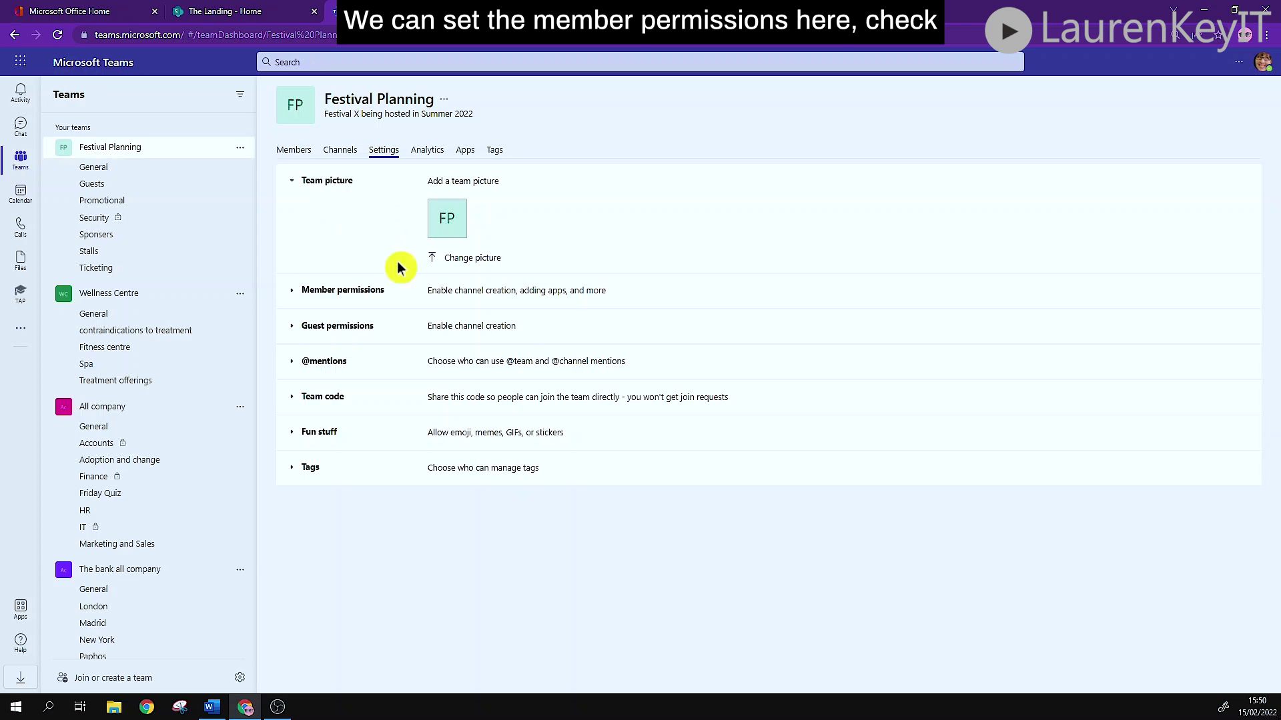
Expand Member permissions, keeping 'create and update channels' allowed, and review Guest permissions.
left_click(299, 300)
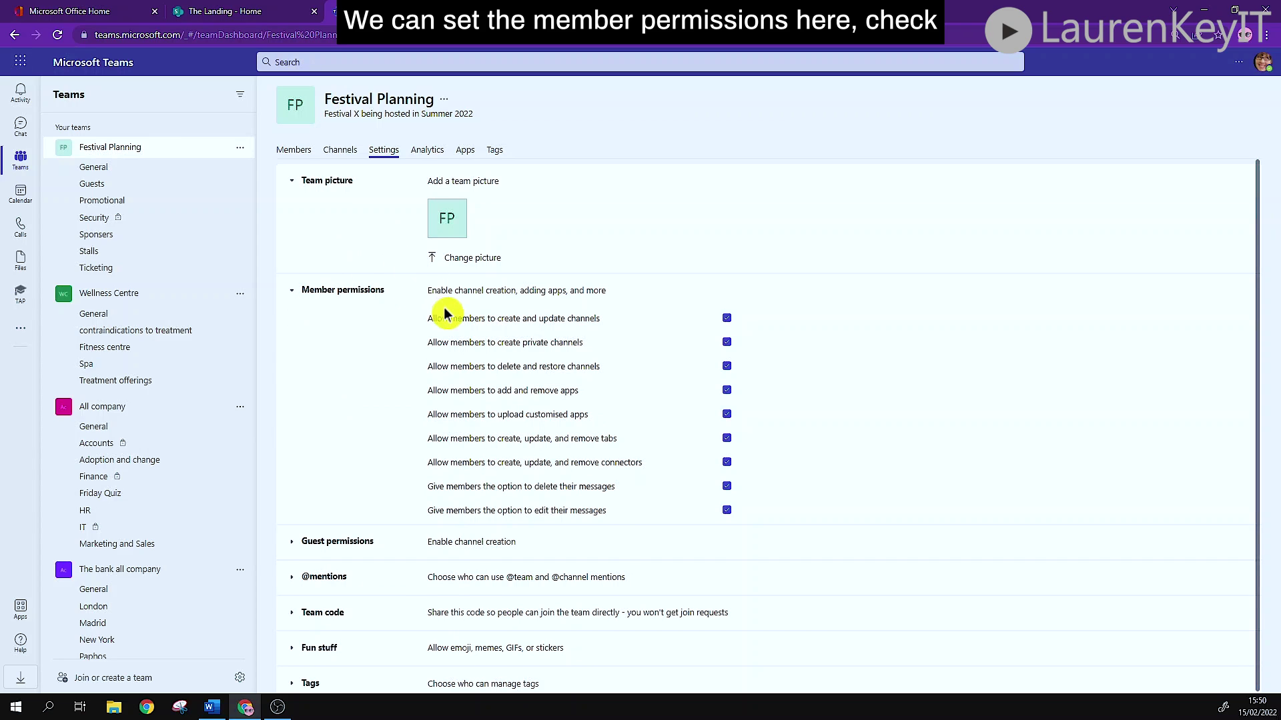
left_click(726, 318)
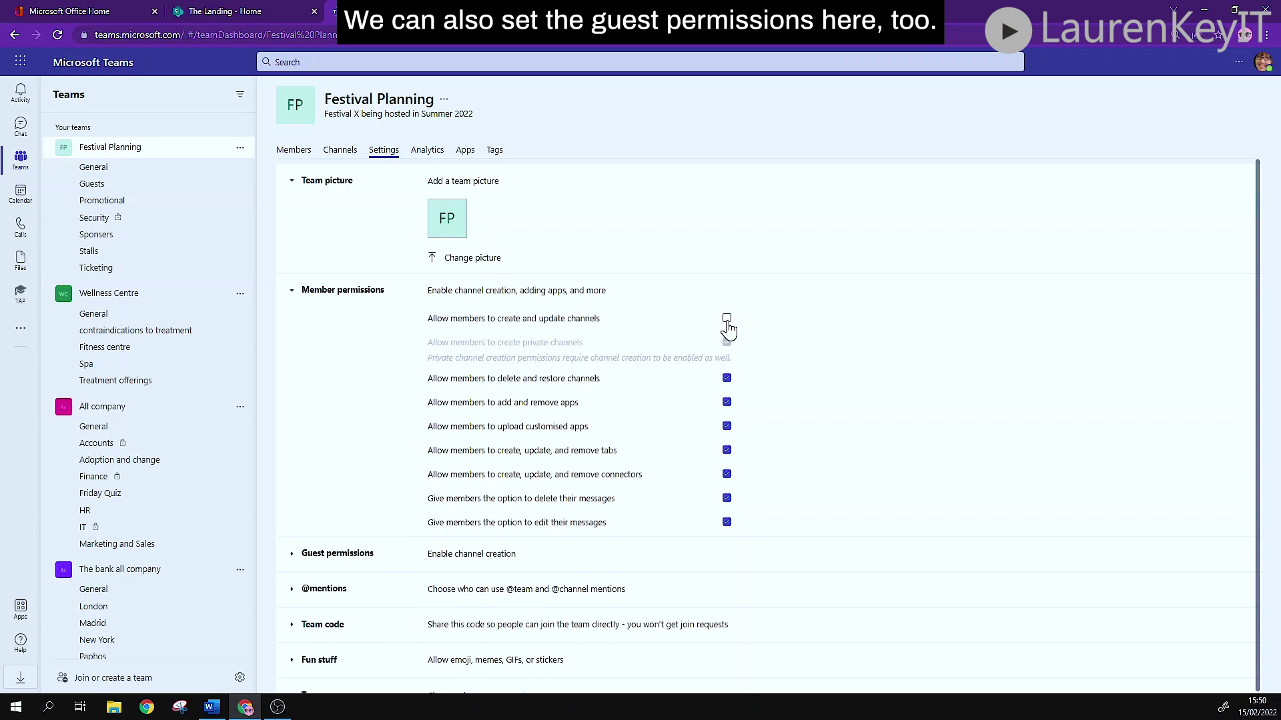
left_click(726, 319)
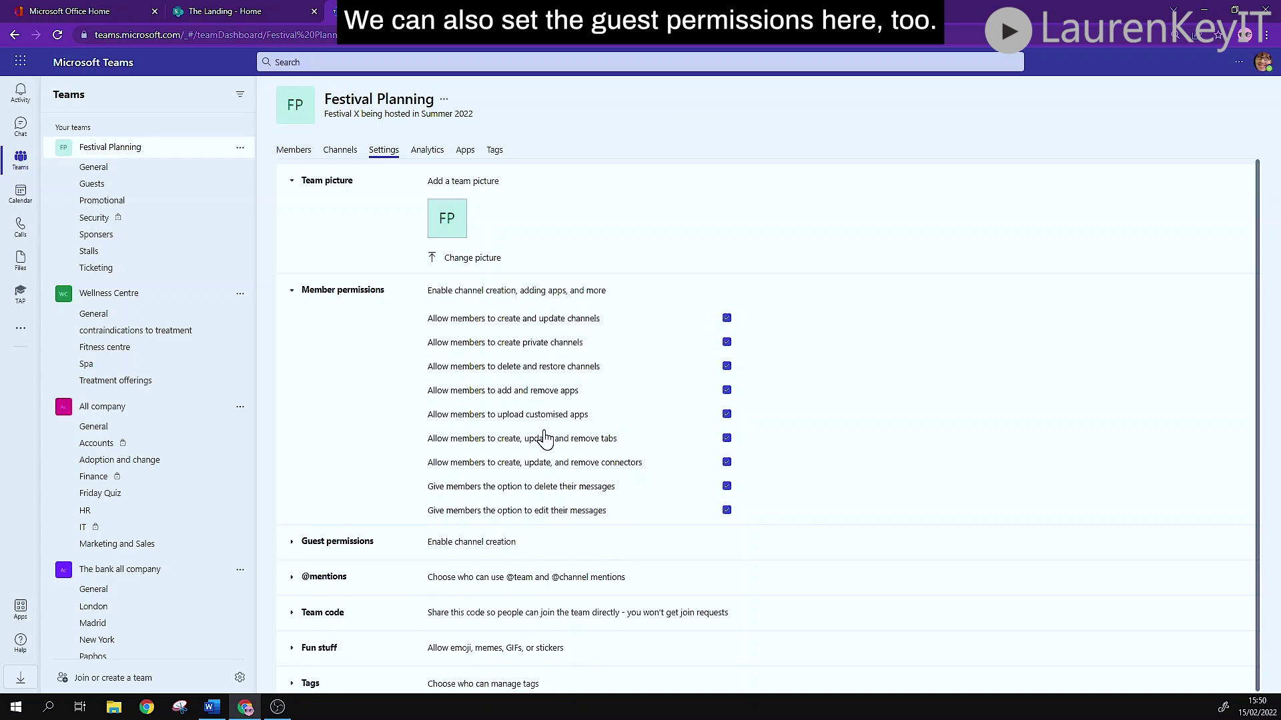
left_click(292, 533)
scroll(964, 484, "down", 1)
scroll(959, 483, "down", 1)
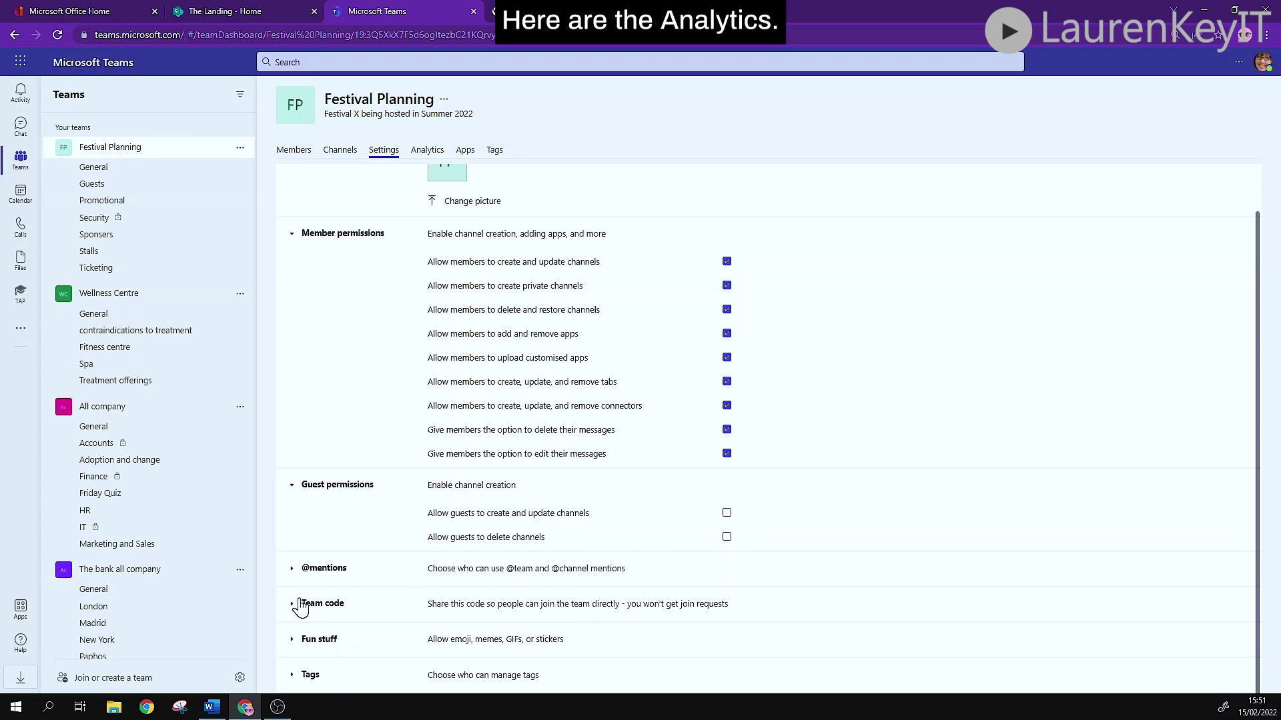
Browse Festival Planning's Analytics and Apps pages, ending on the empty Tags page.
left_click(435, 150)
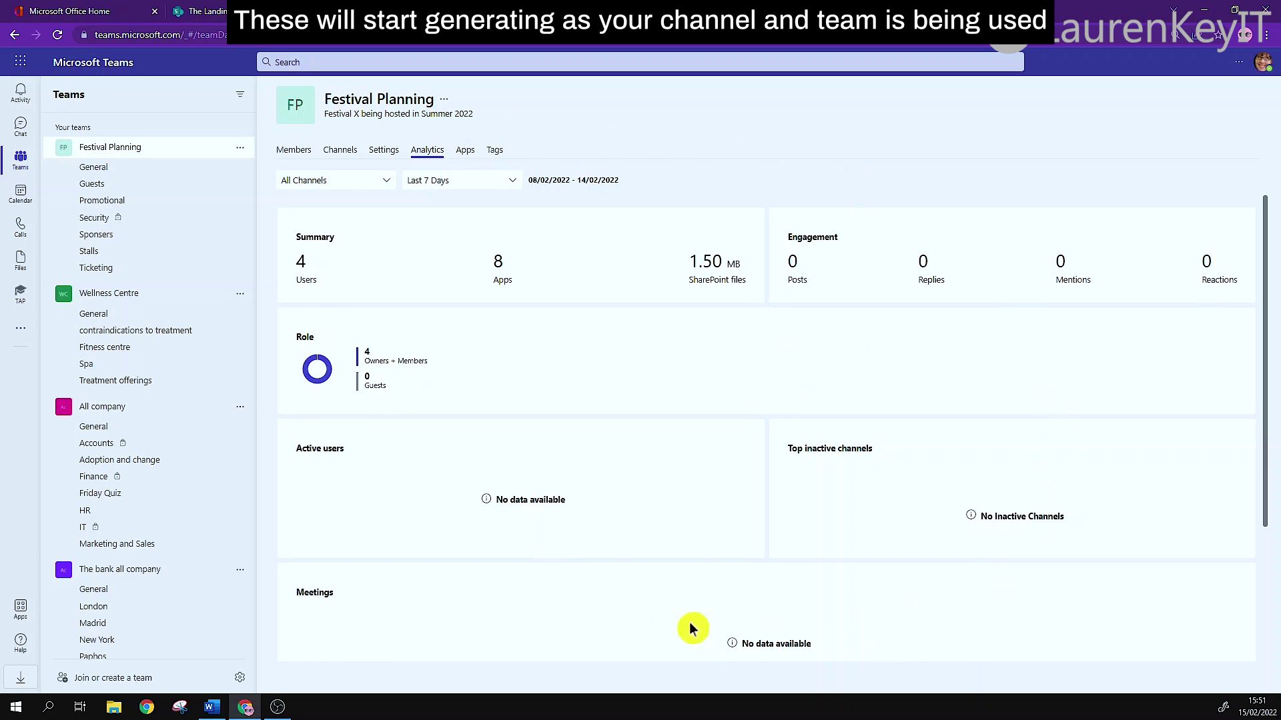
left_click(465, 153)
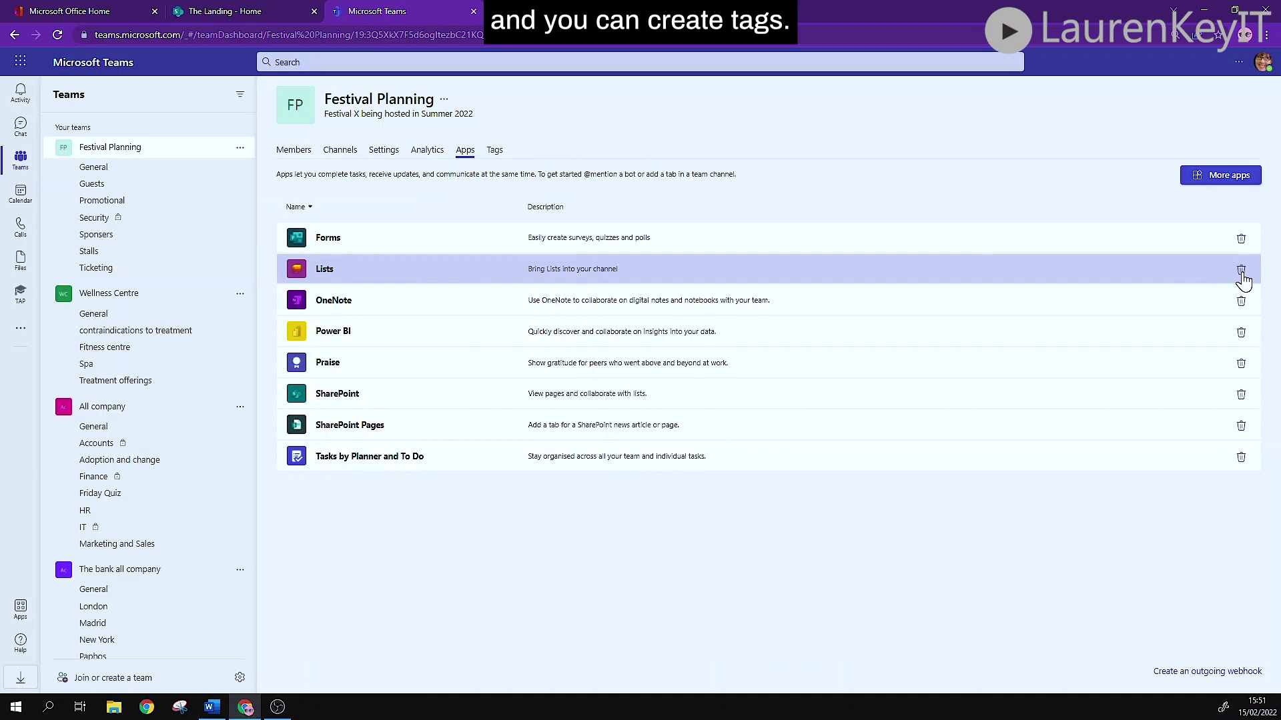
left_click(494, 151)
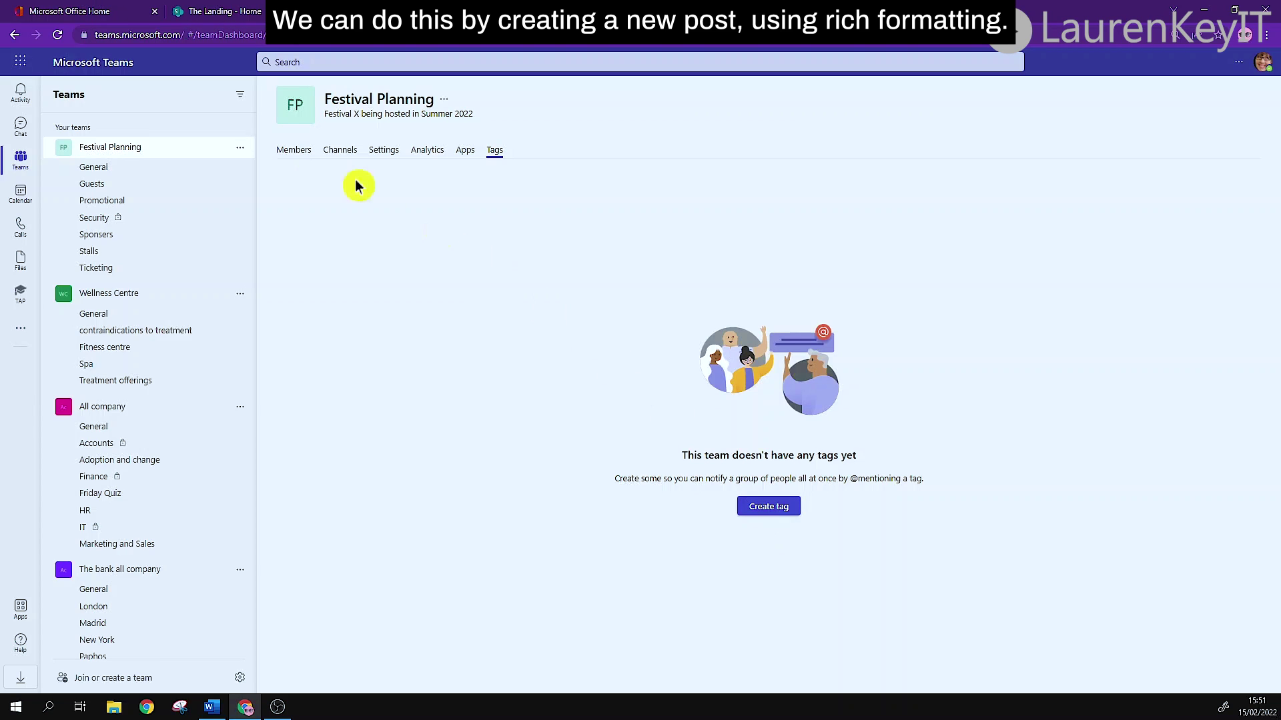
Start a new formatted conversation with a subject line in Festival Planning's General channel.
left_click(134, 172)
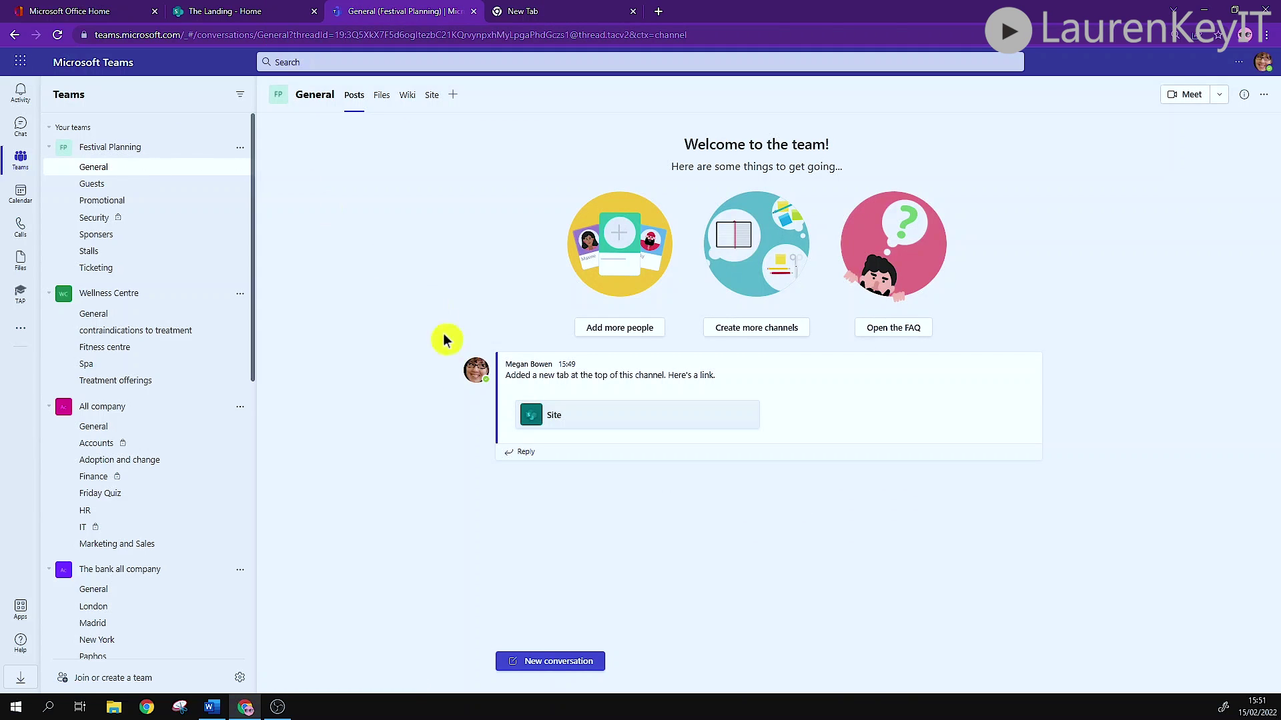
left_click(522, 663)
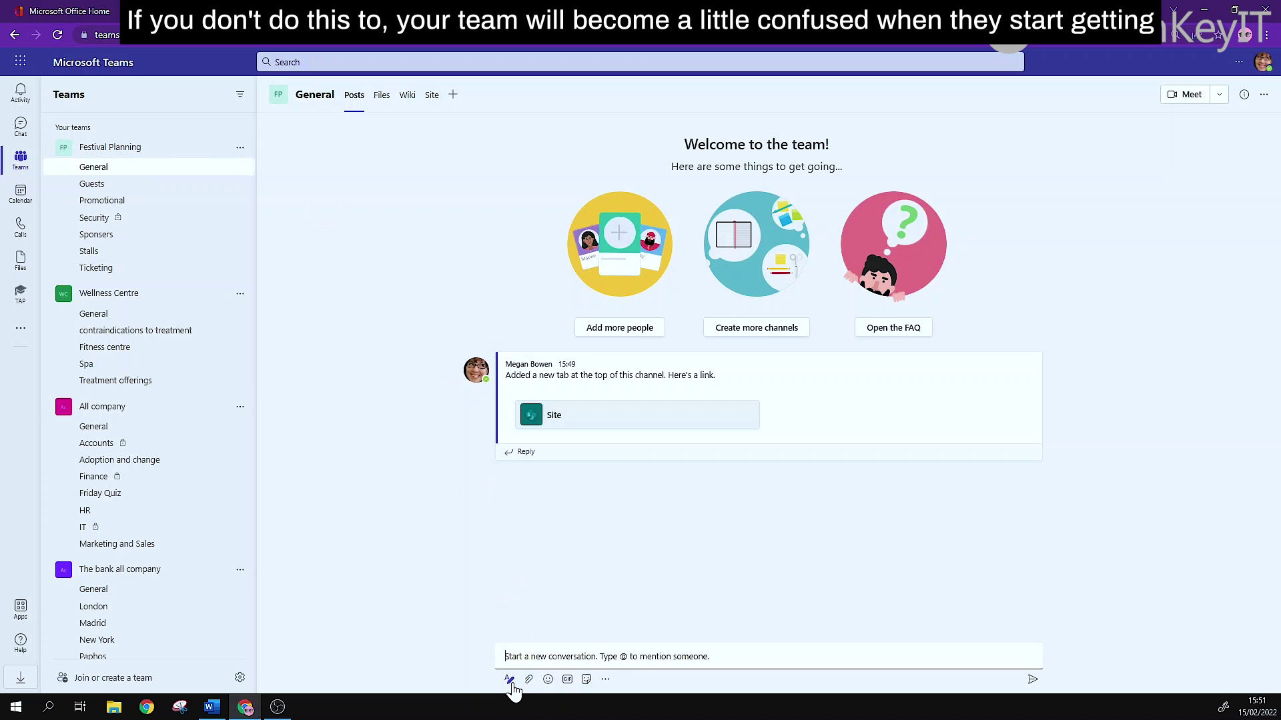
left_click(510, 680)
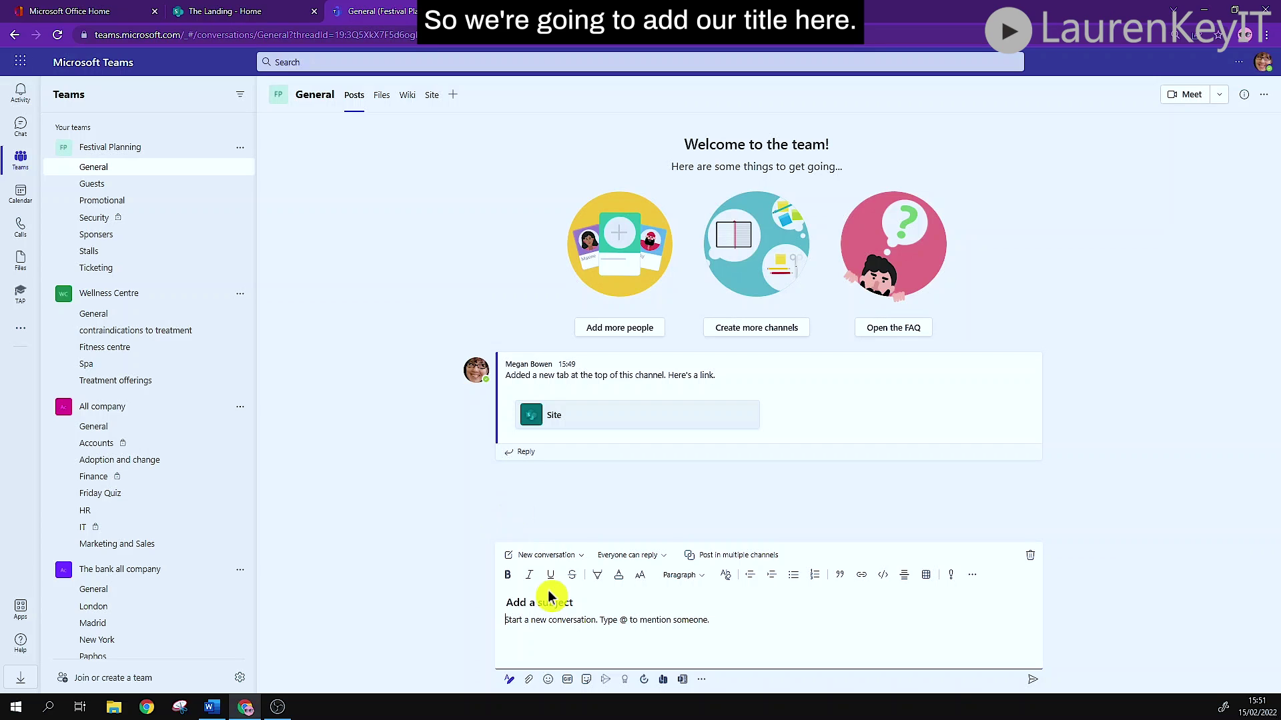
Post subject 'Jubilee Festival Team' with body 'Welcome!' plus the pasted welcome paragraphs.
left_click(533, 602)
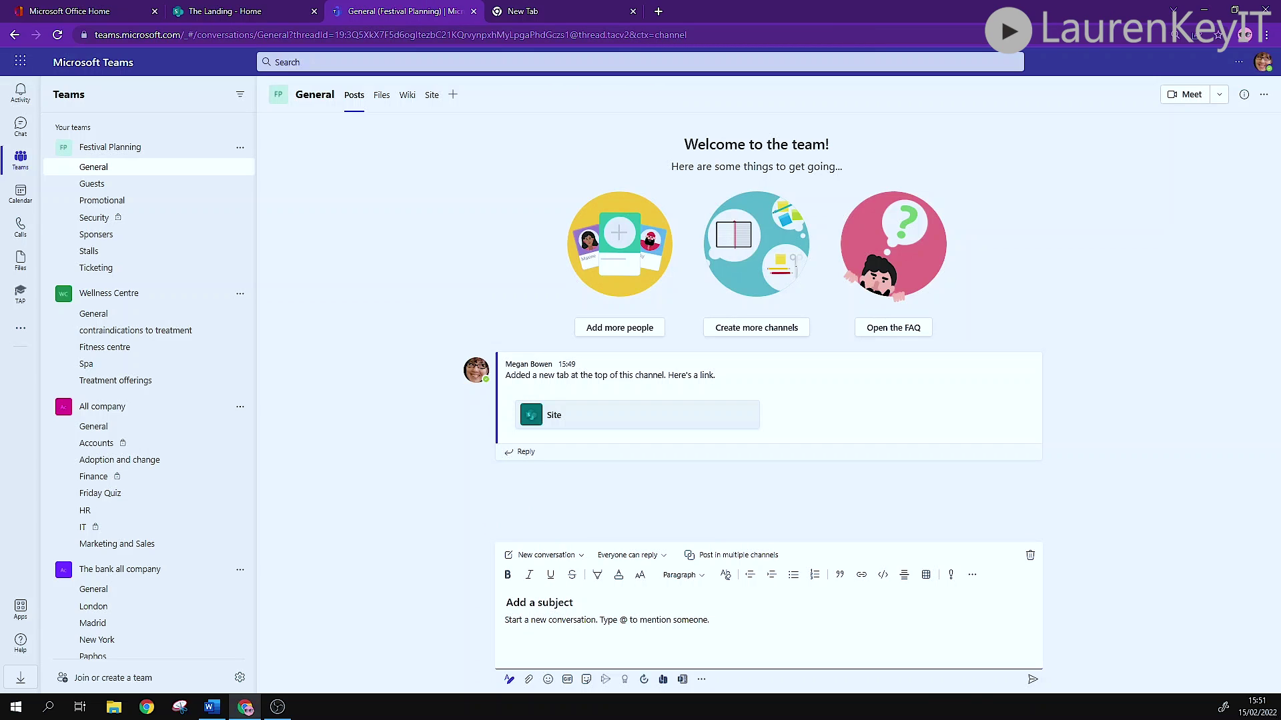
type("Jubilee Festival Team")
left_click(505, 619)
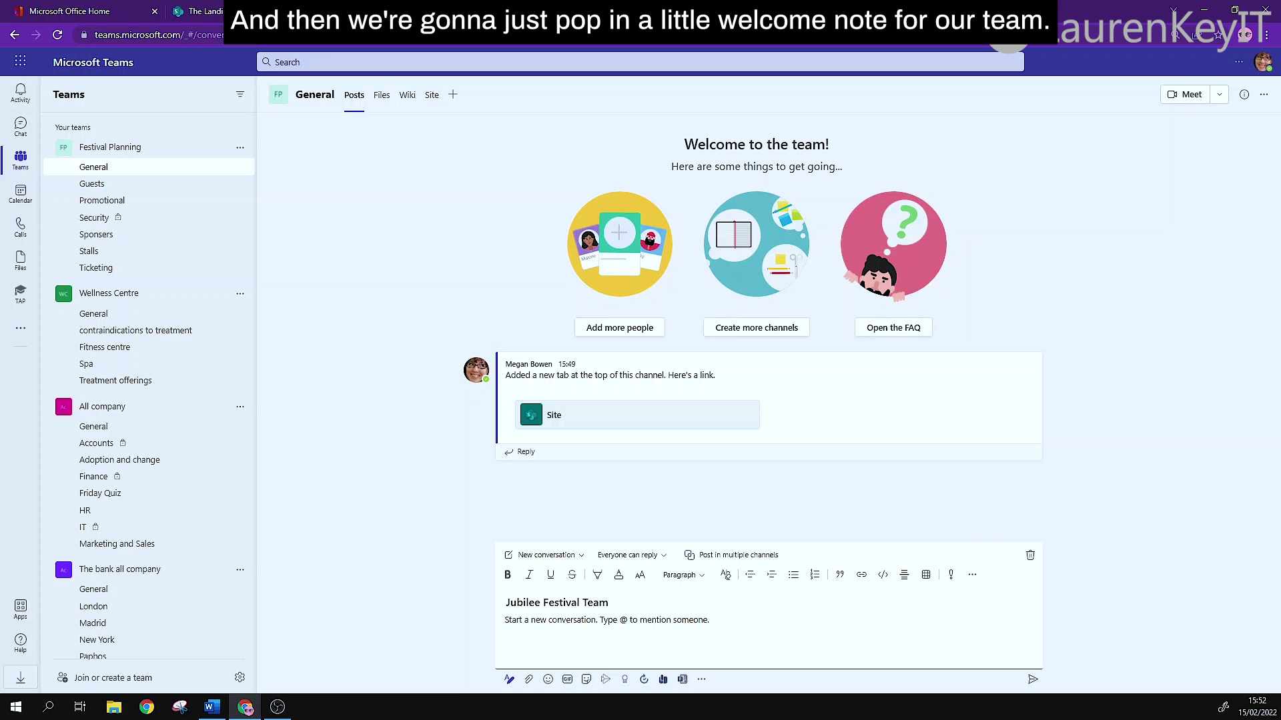
type("Welcome!")
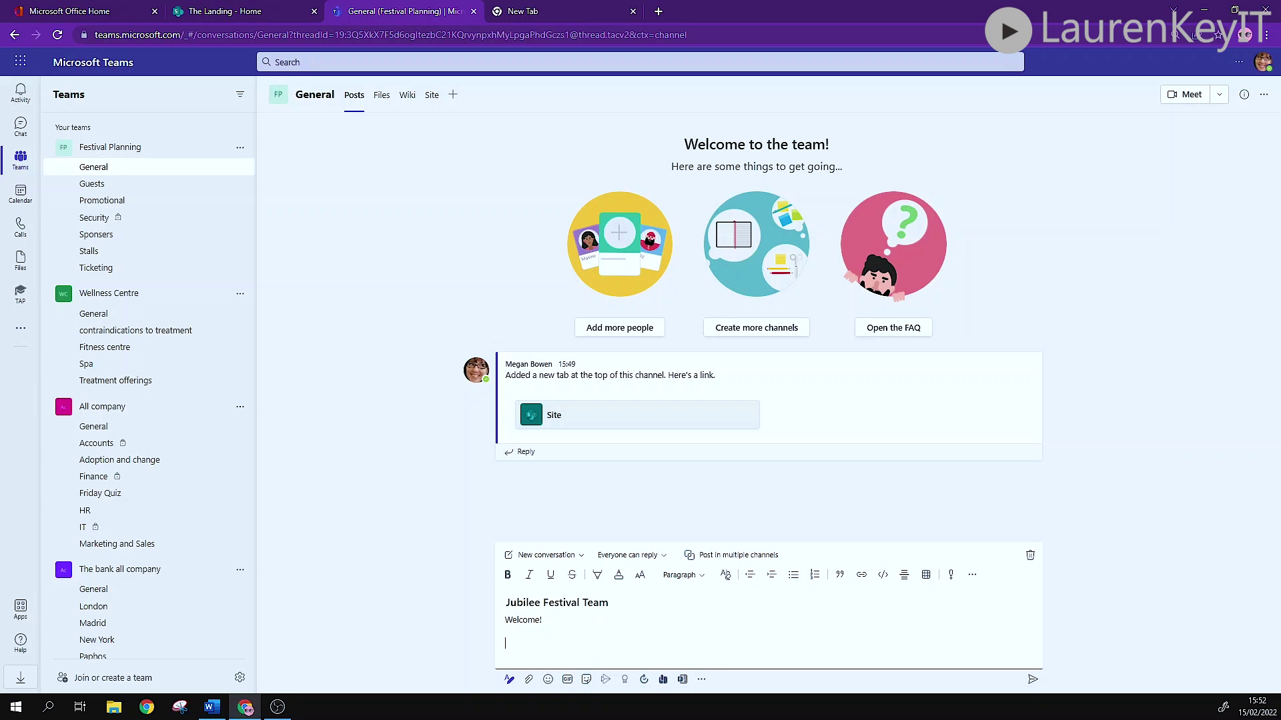
type("This is a team workspace for those who are apart of the event planning team for this up and coming festival. The aim of this team is to plan, organise and manage the tasks required to ensure the event runs and runs smoothly. Please use this area to co-author on project files, communicate on tasks and monitor planning.")
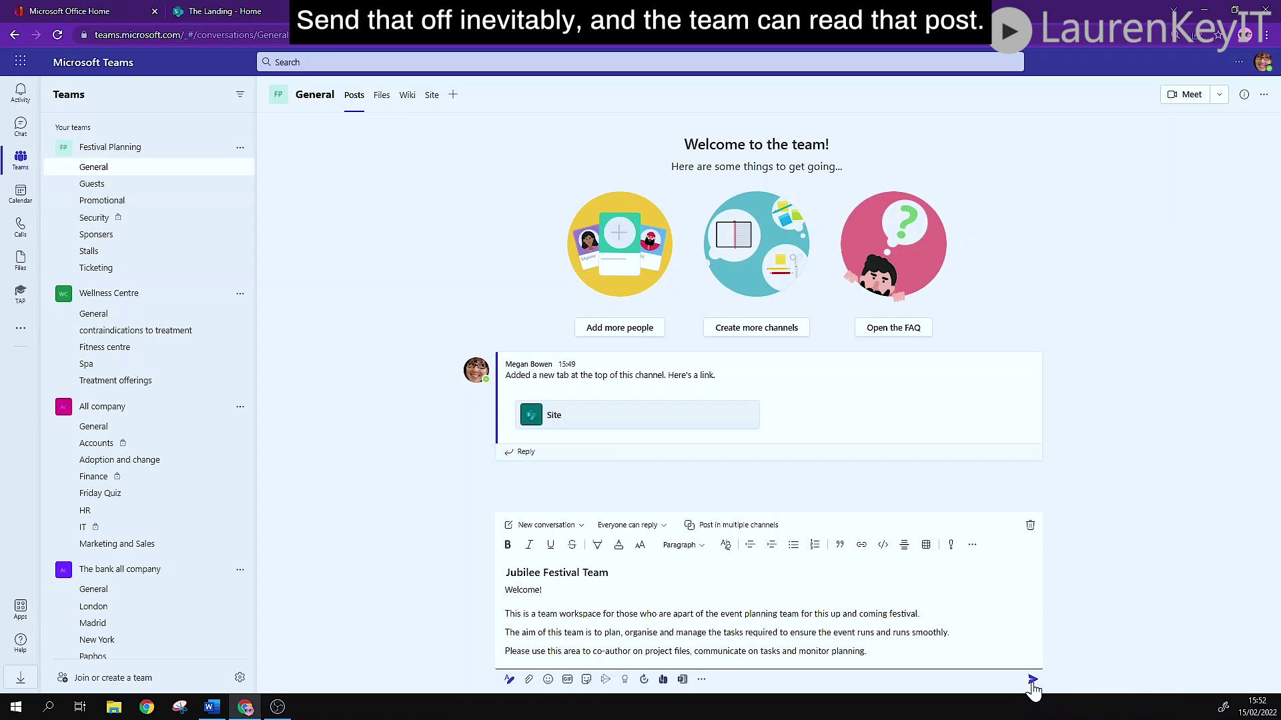
left_click(1032, 680)
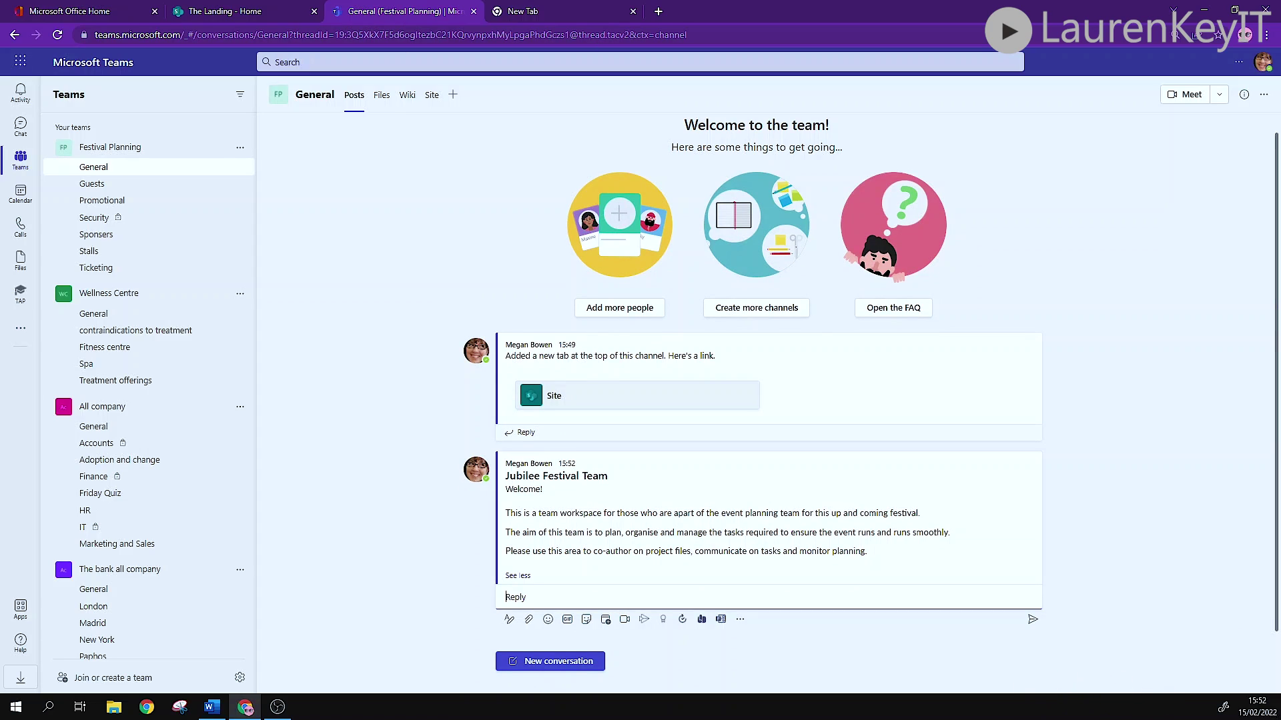